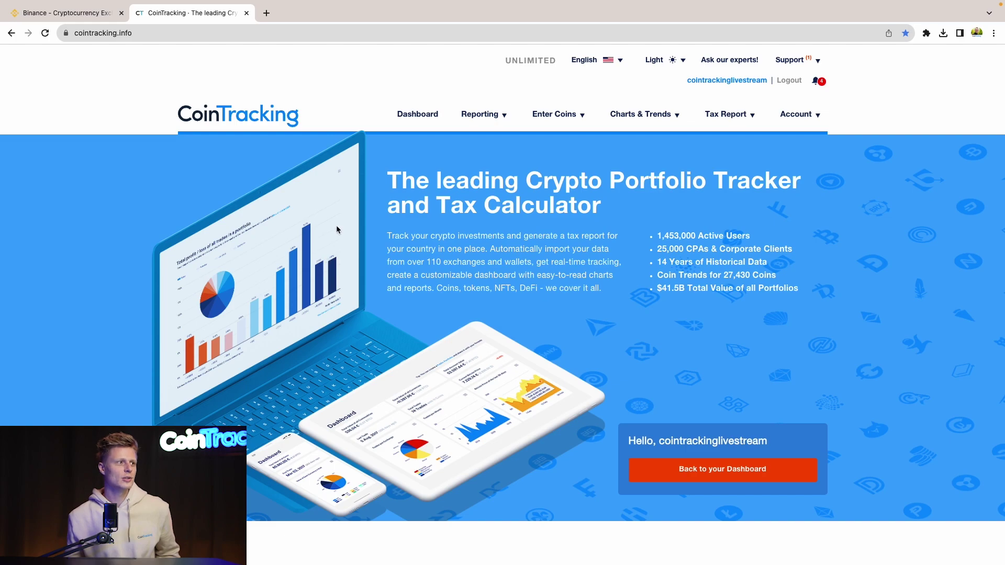
Open the Binance page under Enter Coins > Exchange Imports (API) in CoinTracking
mouse_move(543, 116)
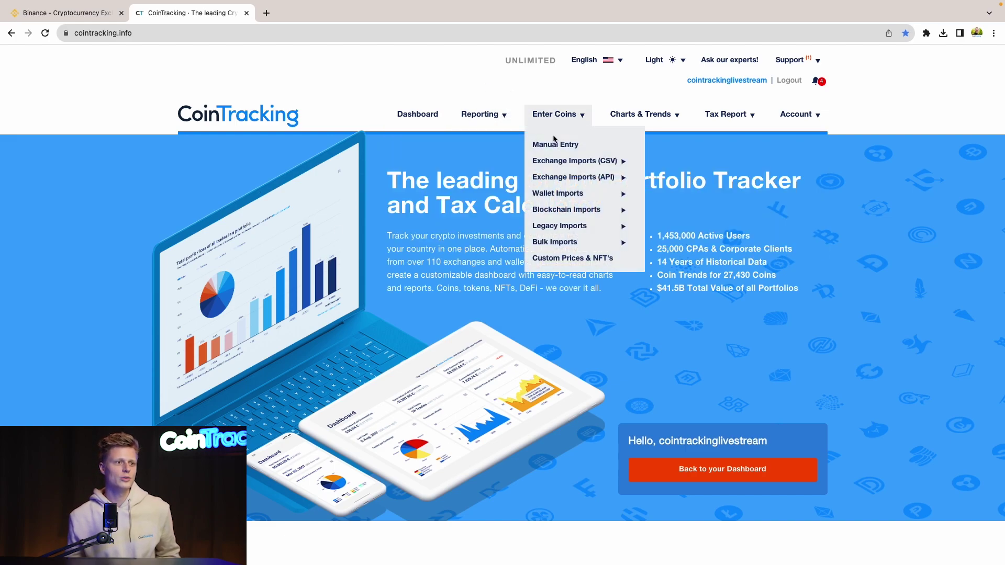
mouse_move(575, 157)
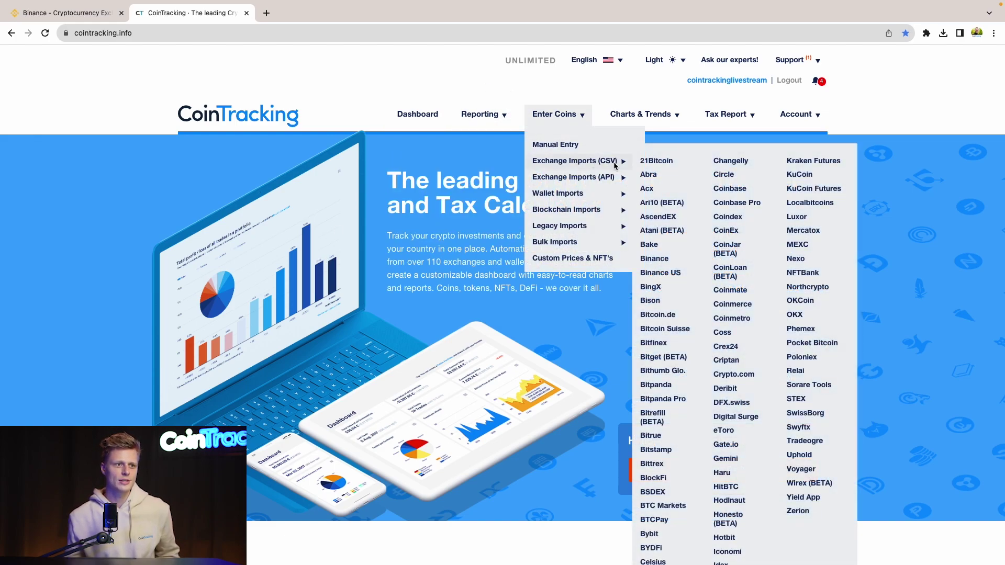
mouse_move(617, 175)
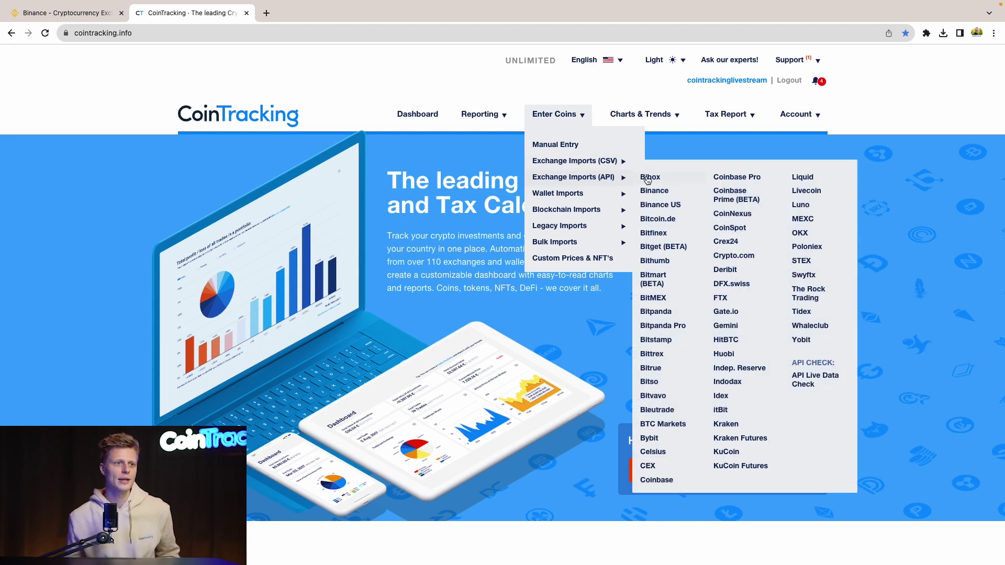
click(659, 192)
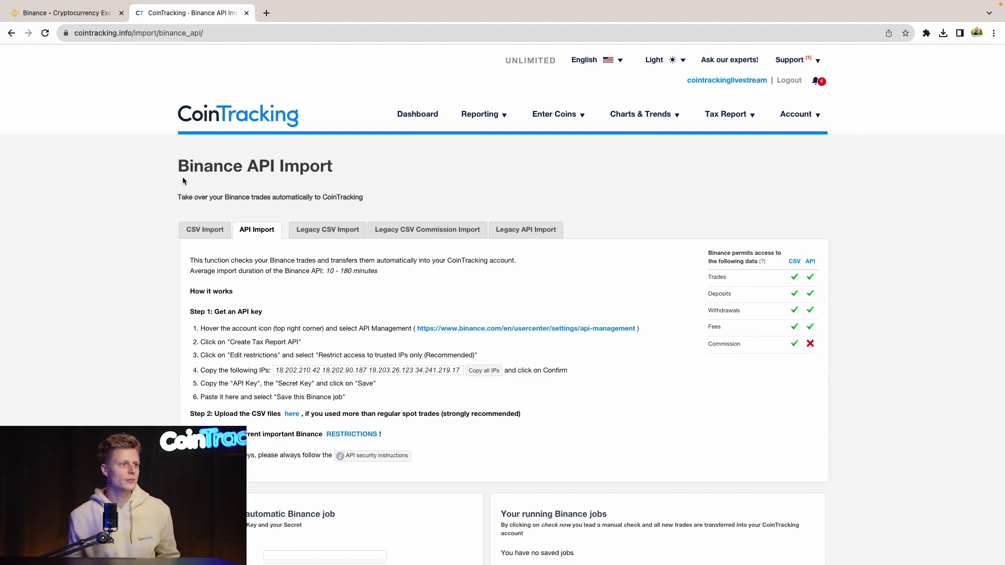
scroll(183, 181, down, 2)
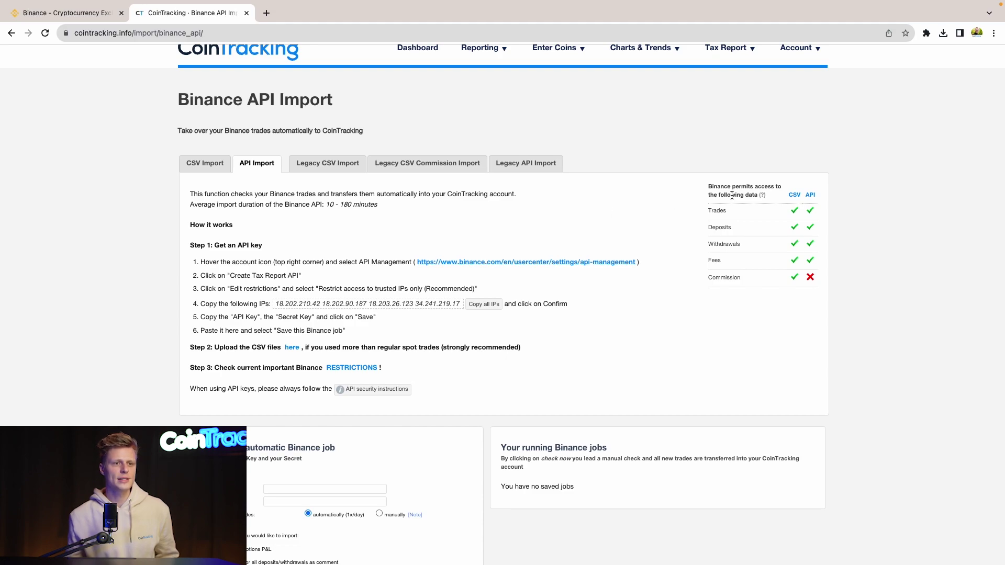
scroll(732, 195, down, 1)
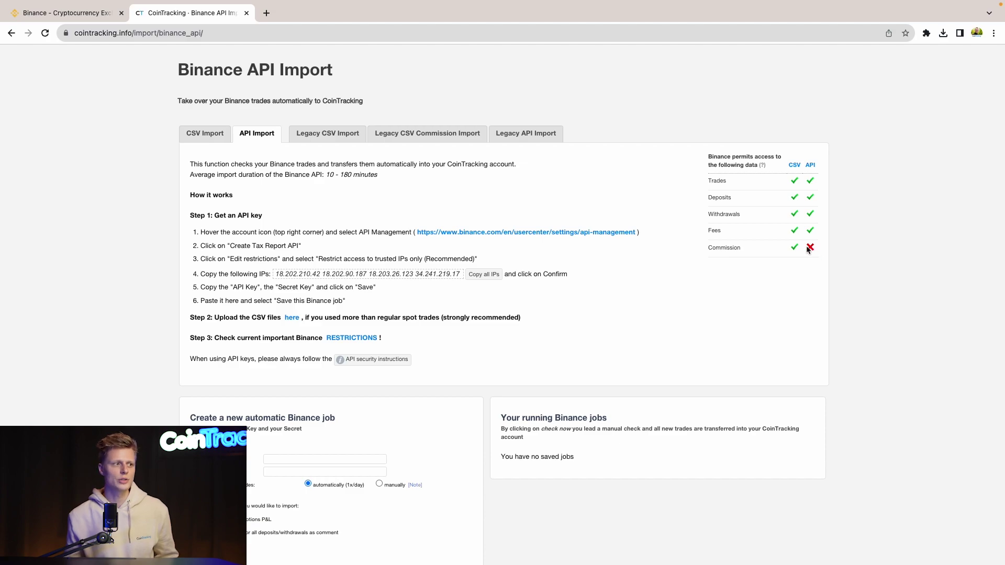
scroll(466, 235, down, 1)
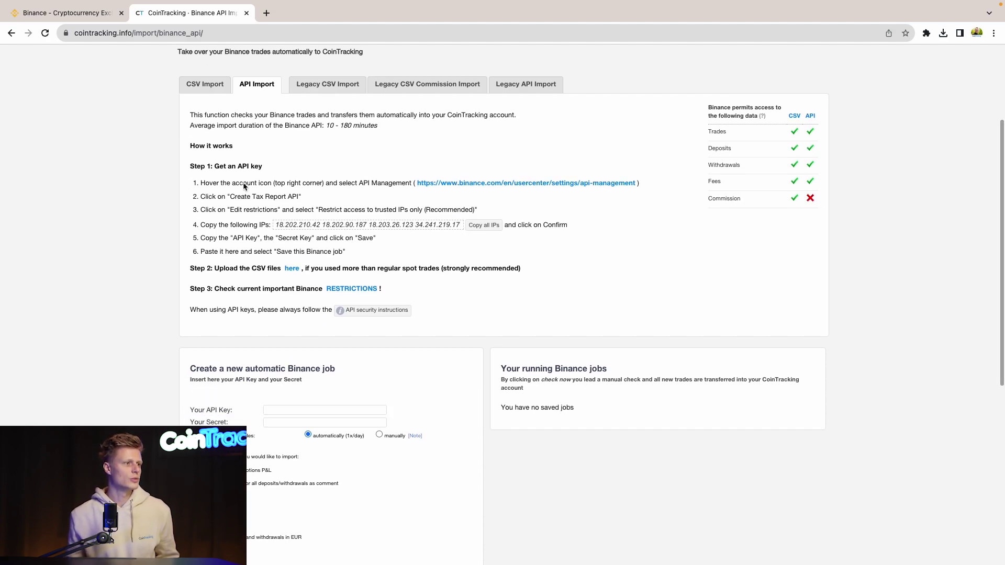
scroll(172, 152, down, 1)
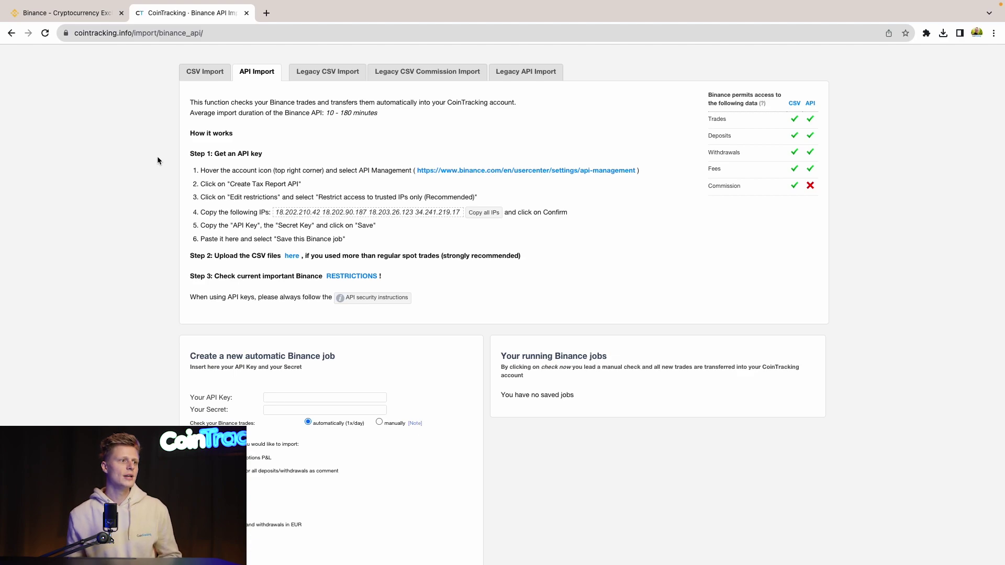
Open Binance API management in a new tab and accept the API key terms of use
middle_click(456, 173)
click(307, 20)
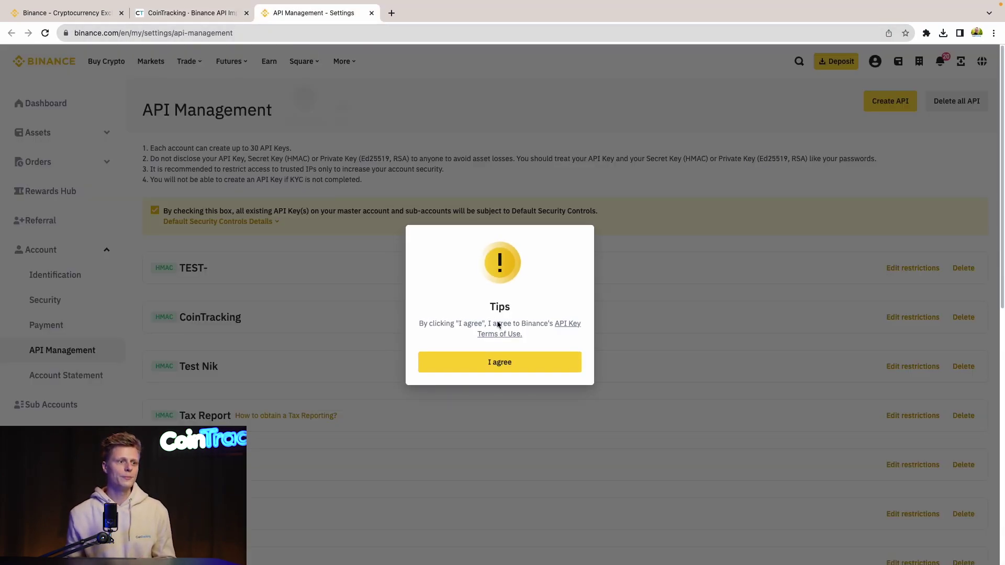
click(487, 373)
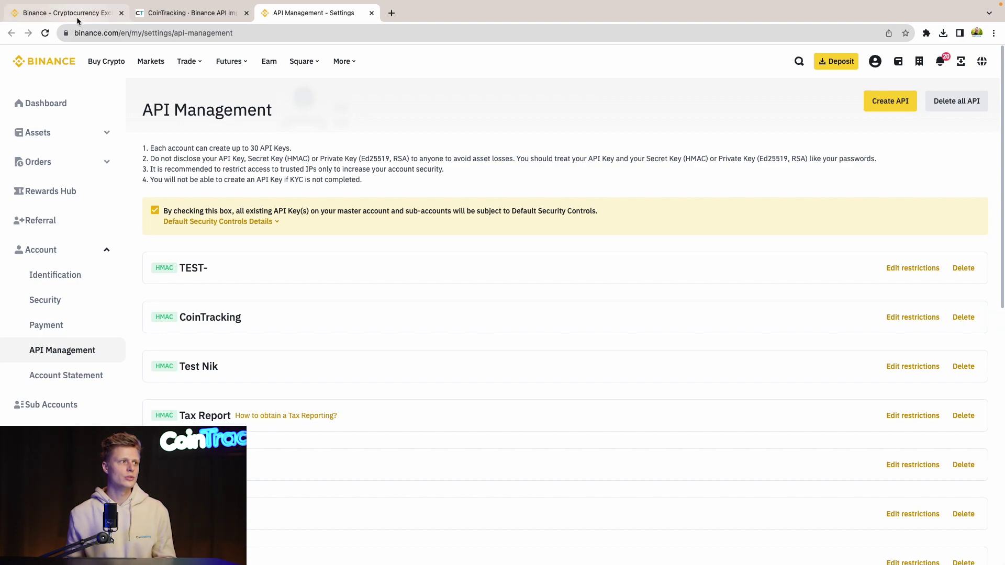
click(79, 18)
click(498, 387)
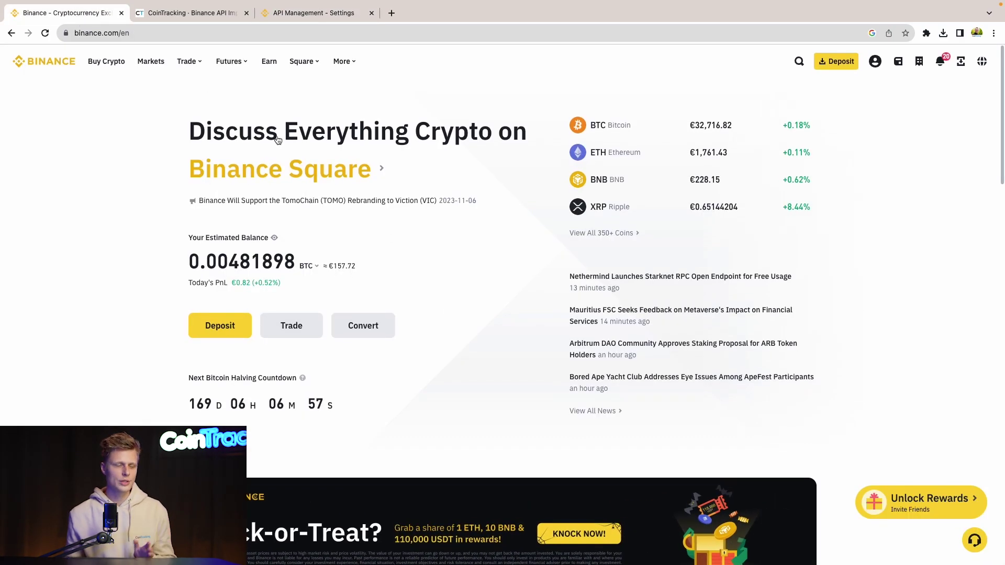
Go to API Management, close the duplicate tab, and start creating a new API key
mouse_move(874, 62)
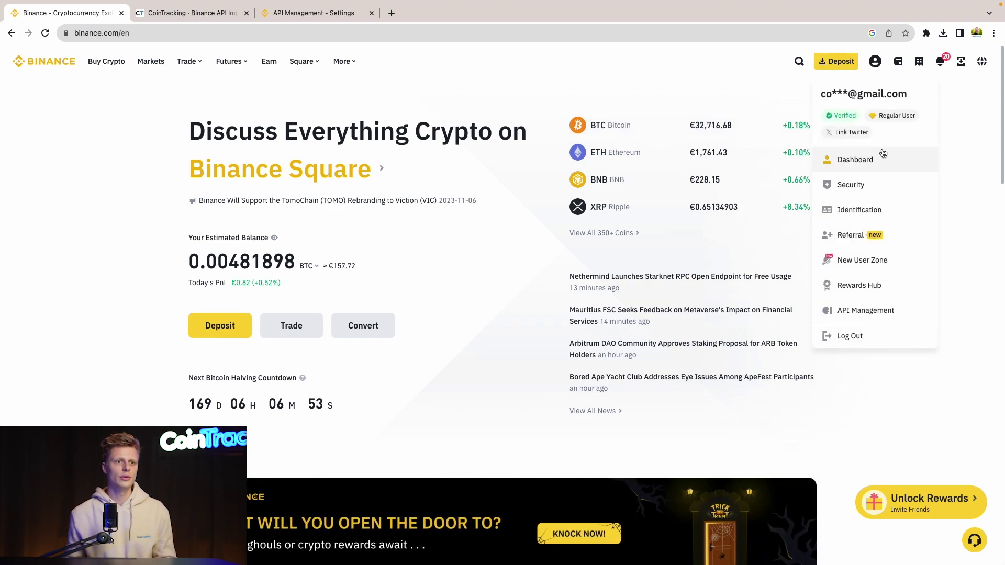
click(882, 307)
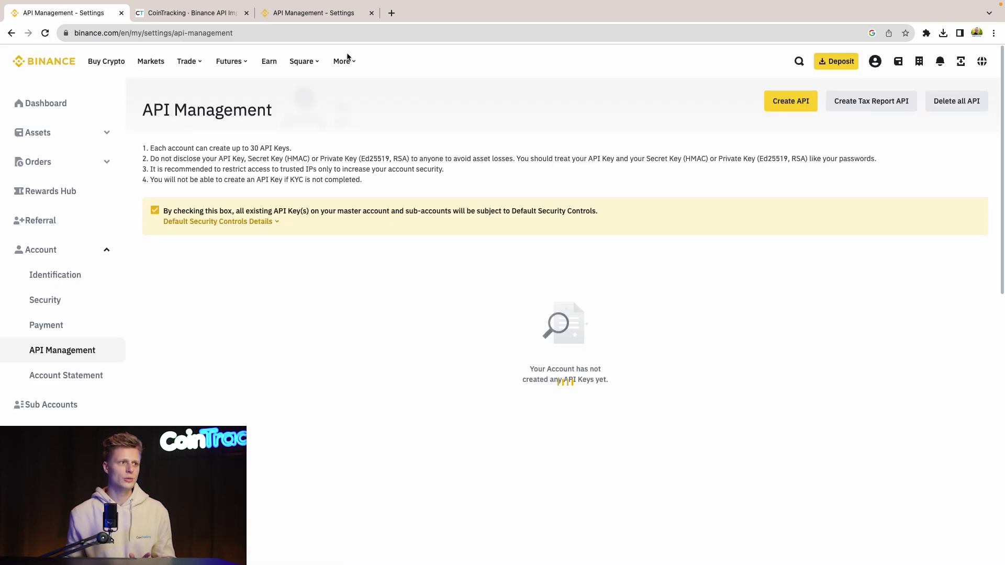
click(325, 12)
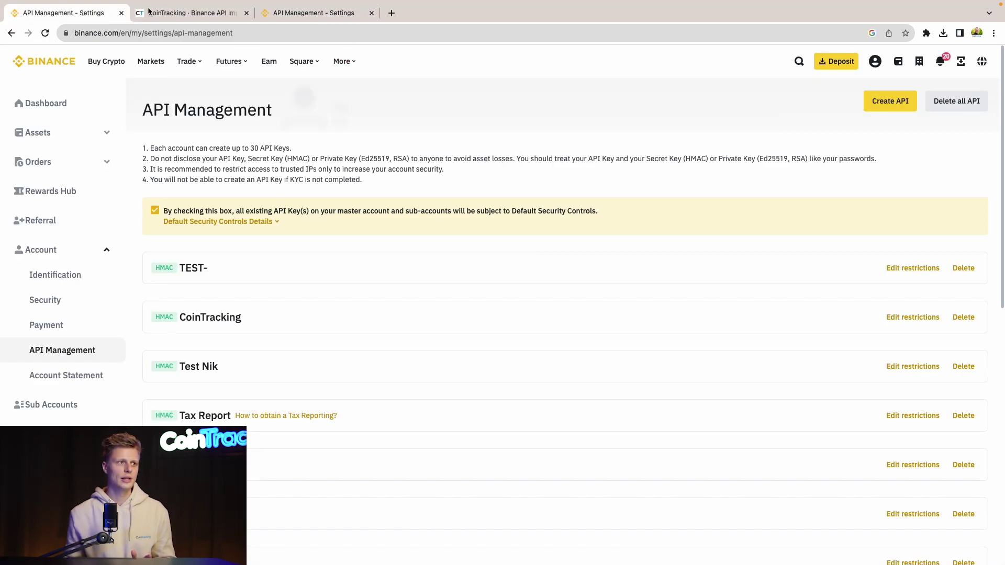
click(372, 13)
click(89, 15)
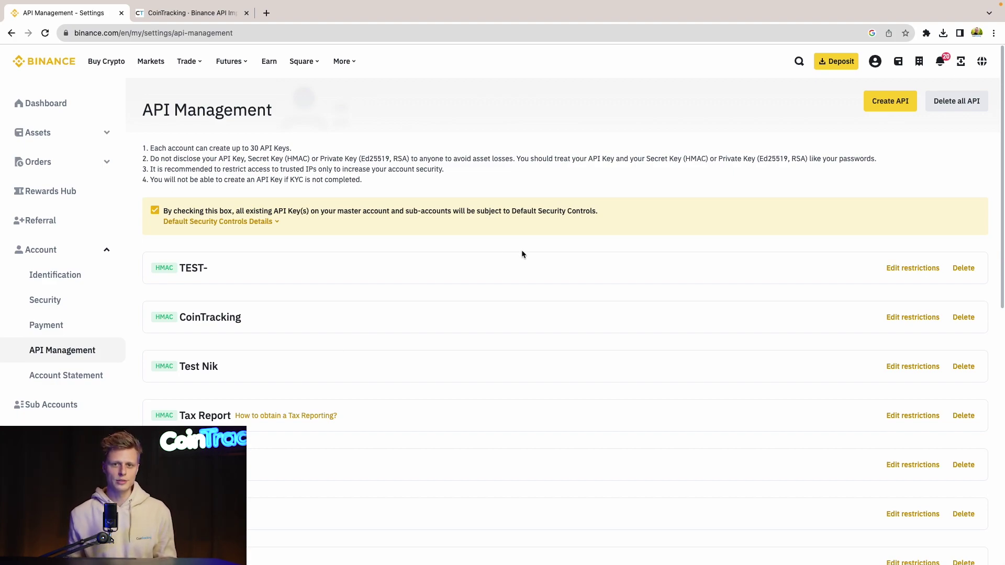
click(881, 112)
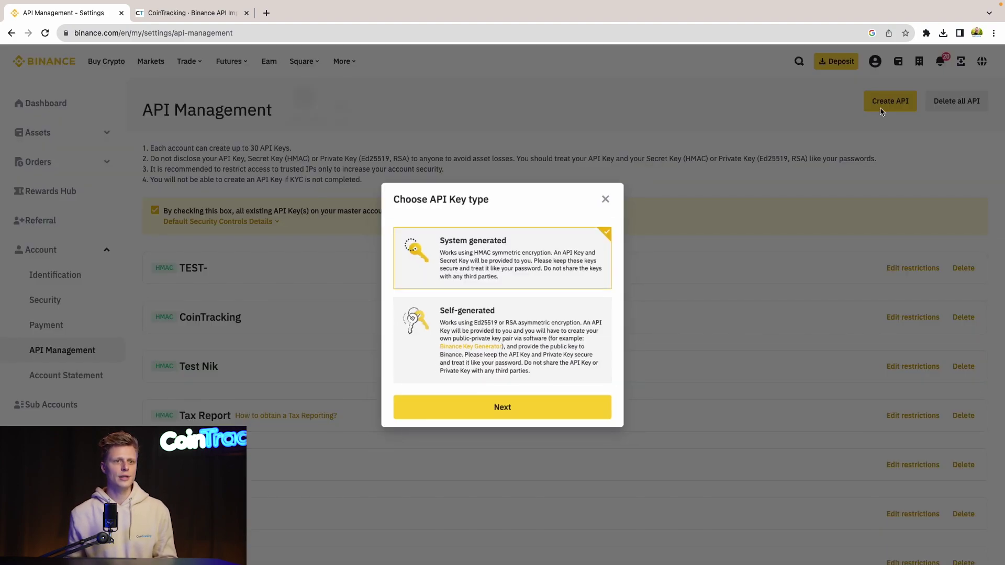
Create a system-generated key labelled 'CoinTracking API' and verify it with the emailed code
click(499, 418)
click(434, 311)
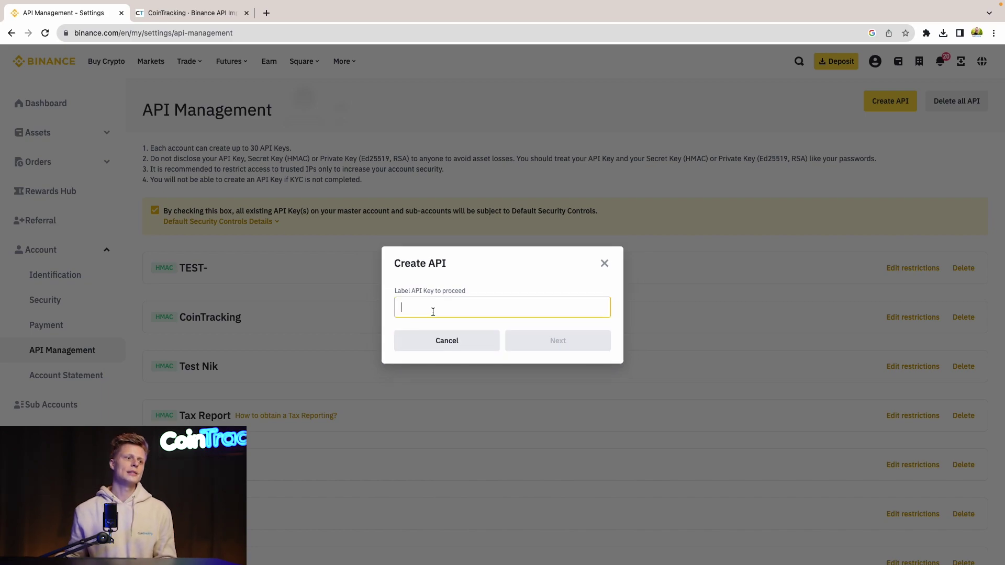
text(CoinTracking API)
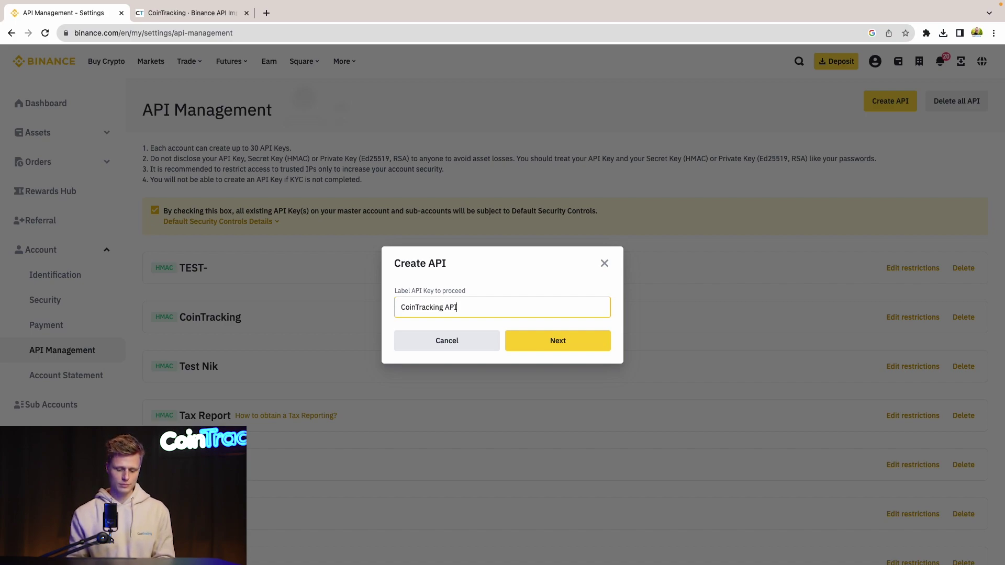
click(562, 346)
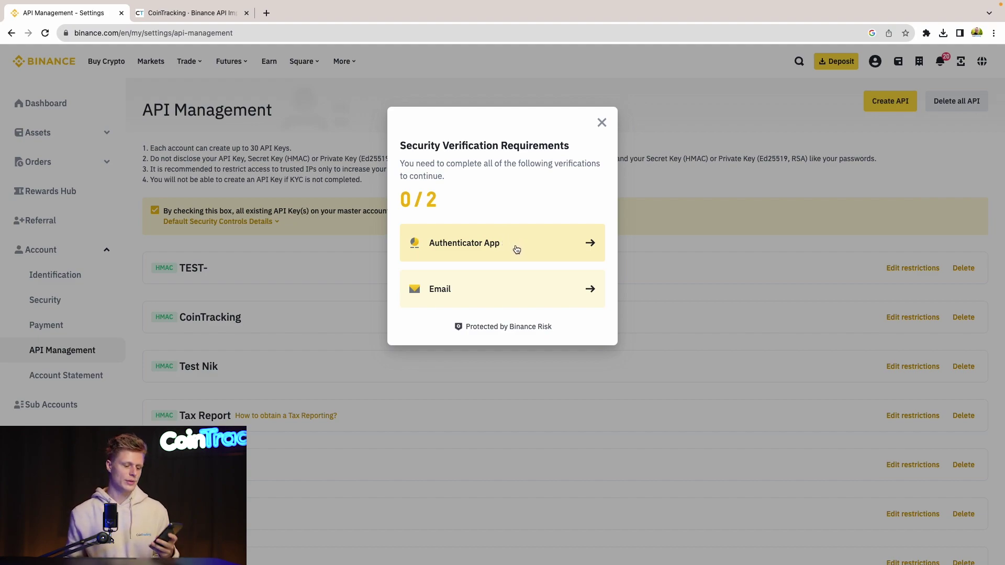
click(513, 283)
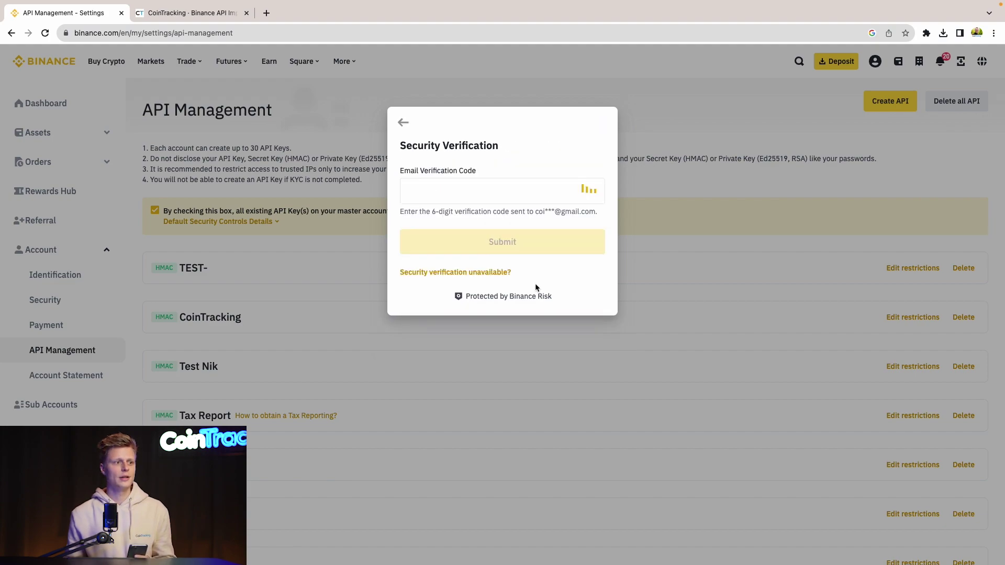
click(571, 203)
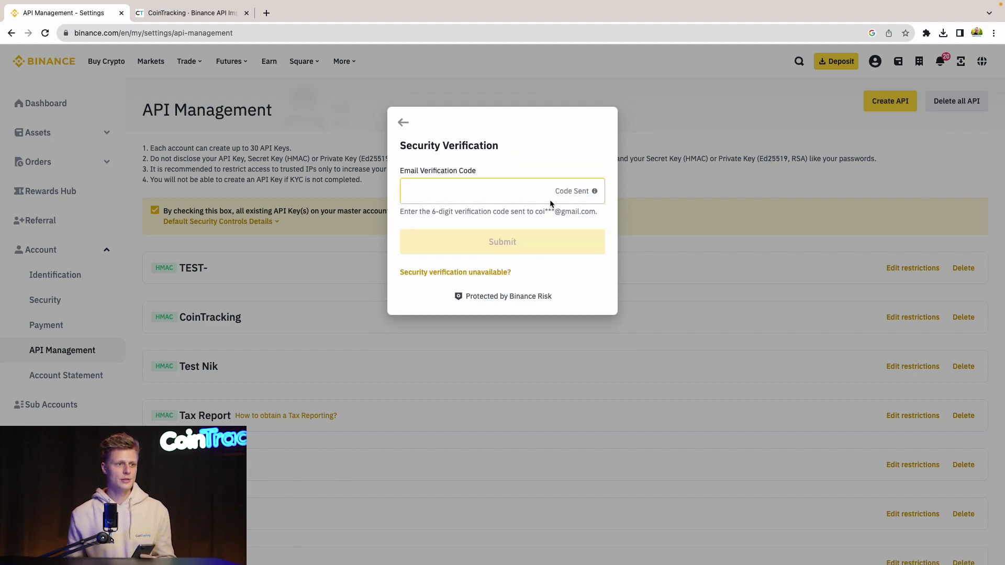
key(super+v)
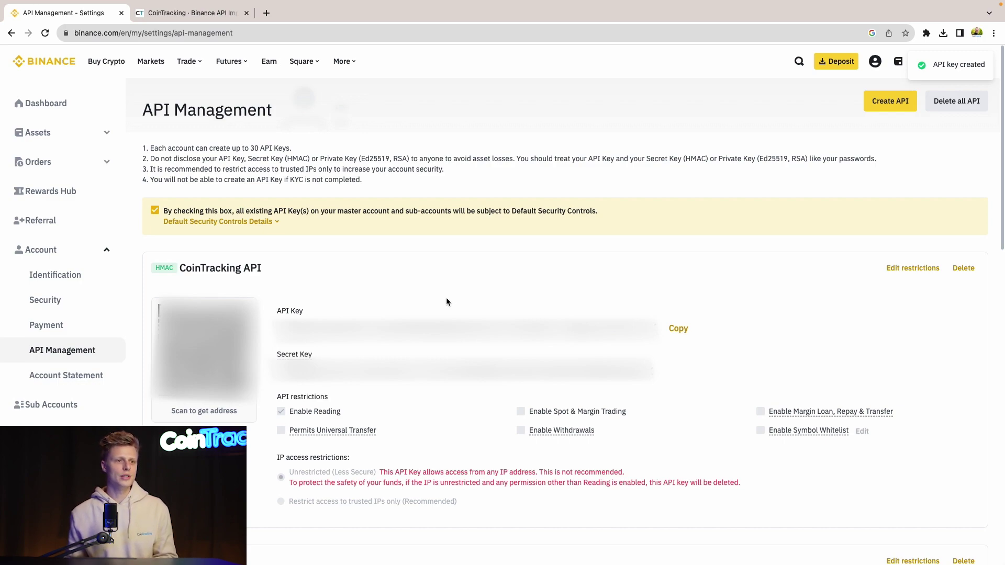
Paste the Binance API key into CoinTracking's new Binance job form
click(193, 14)
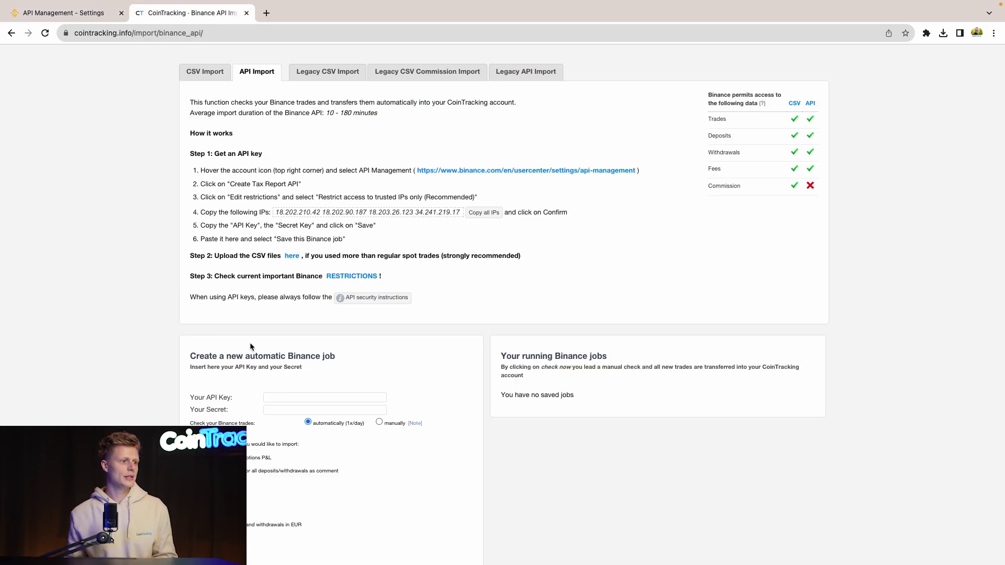
scroll(251, 347, down, 3)
click(296, 278)
key(super+v)
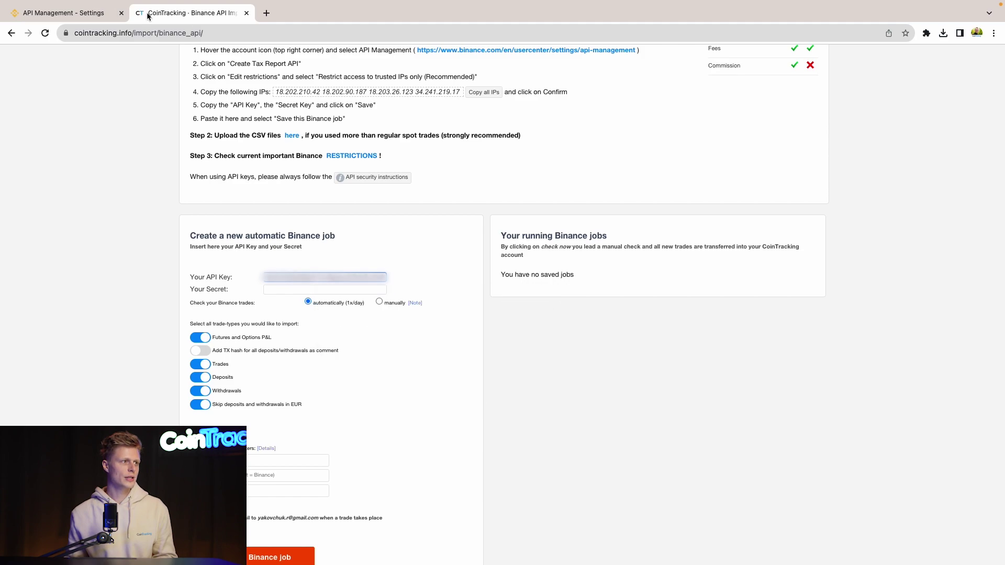
Copy the secret key from Binance and paste it into the CoinTracking job form
click(97, 15)
drag(658, 255, 277, 255)
click(199, 14)
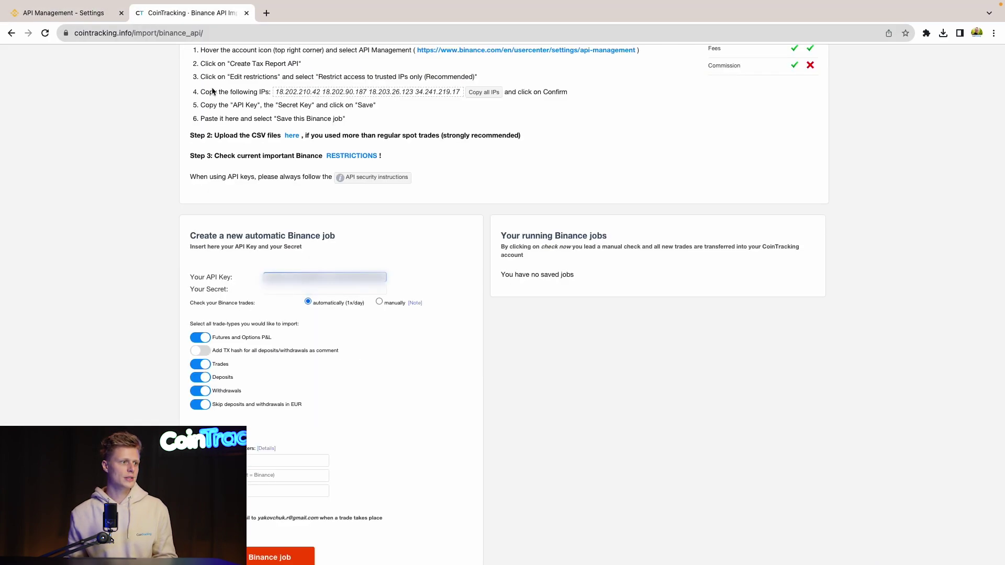
click(293, 290)
key(super+v)
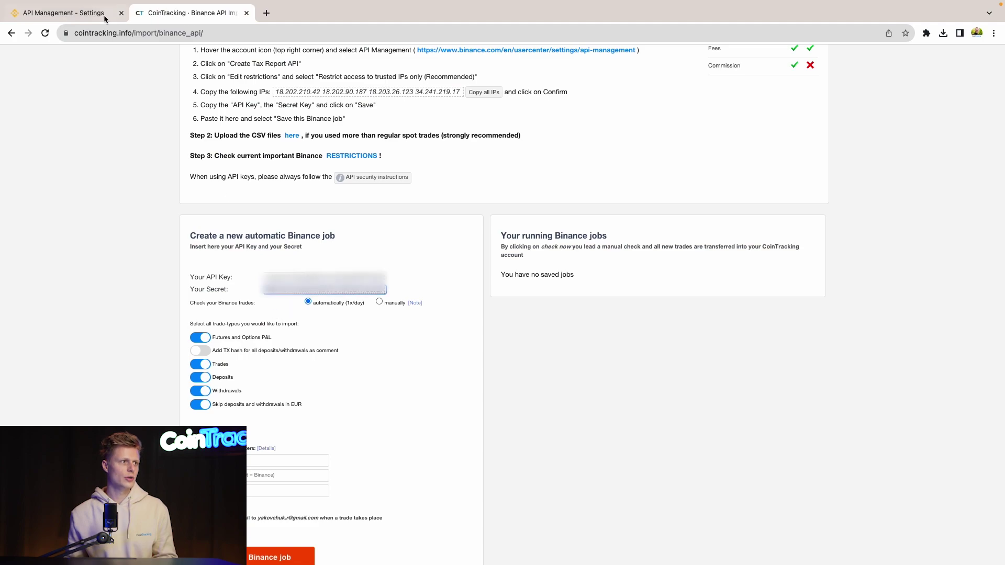
click(107, 16)
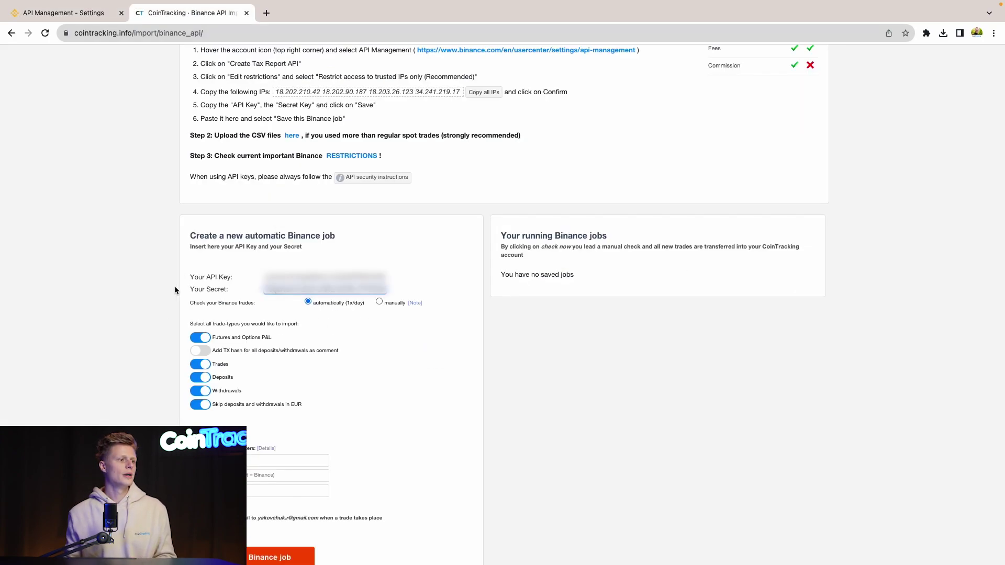
scroll(165, 327, down, 1)
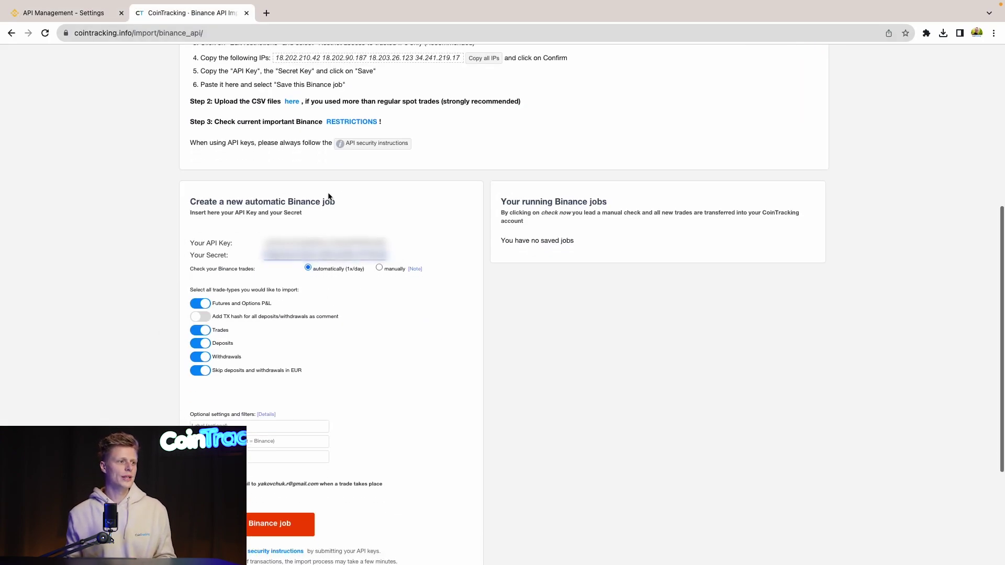
scroll(254, 258, down, 2)
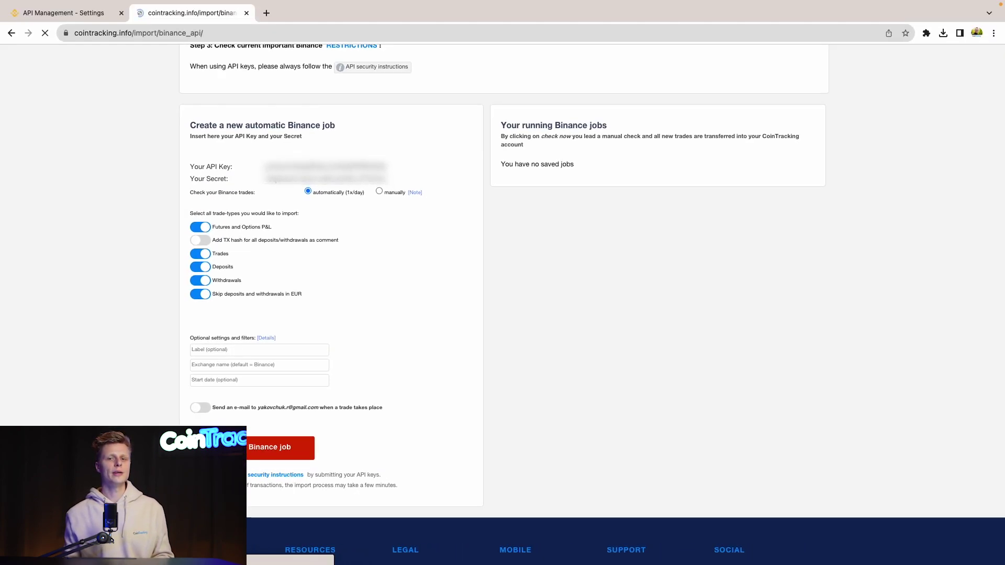
Save the automatic daily Binance import job and check it in the running jobs list
click(420, 355)
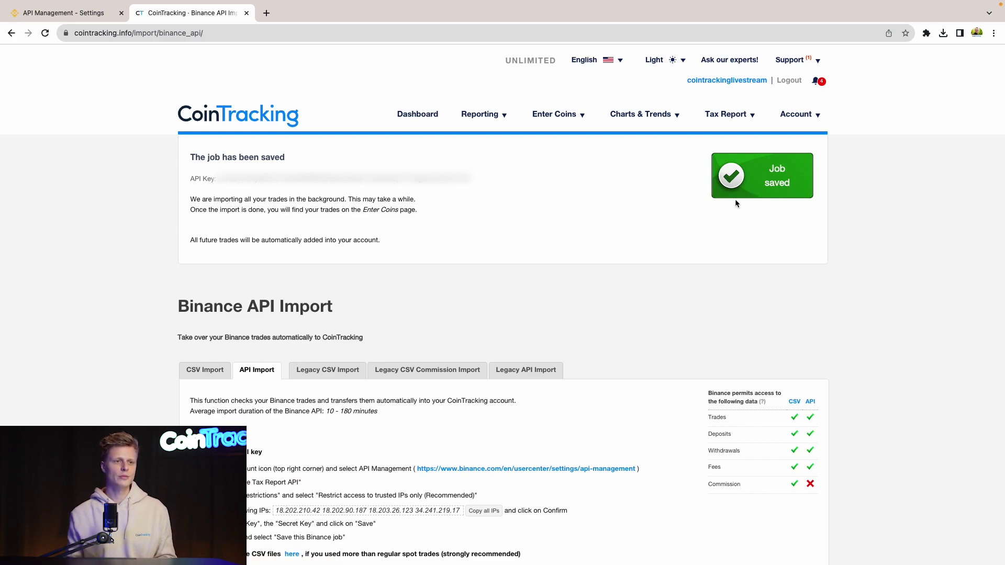
scroll(659, 196, down, 5)
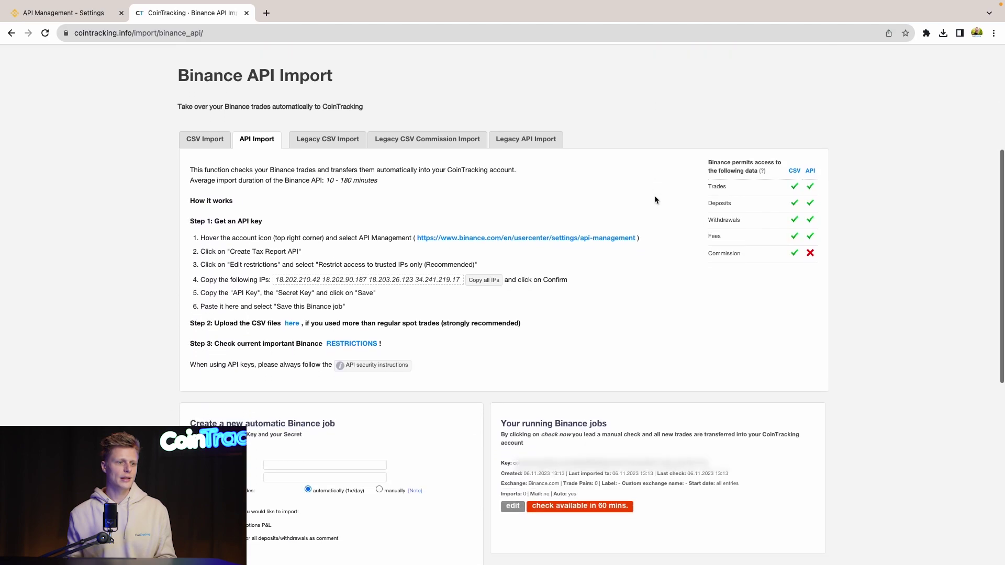
scroll(654, 198, down, 4)
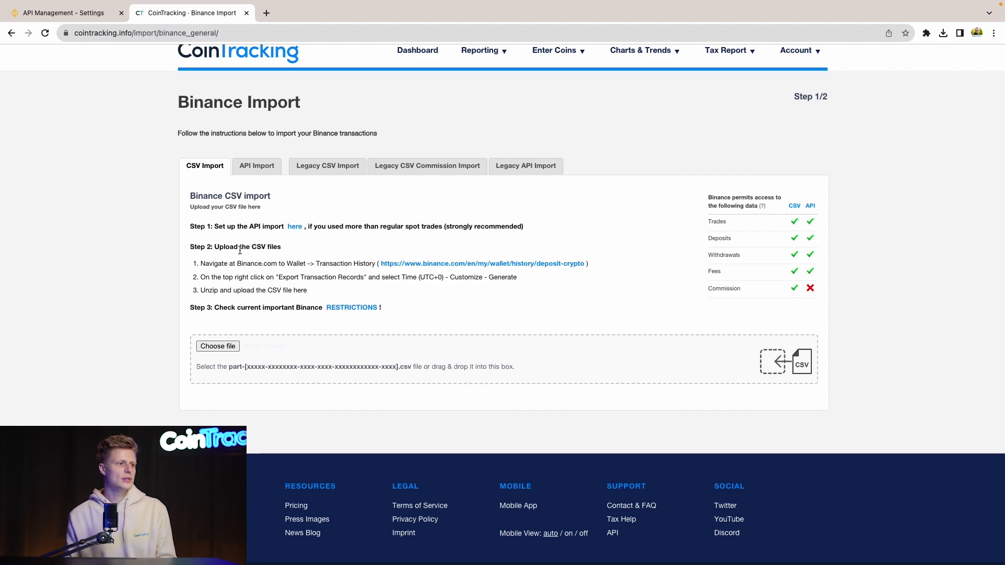
Follow the Step 2 binance.com Transaction History link into a new Binance tab
scroll(286, 247, down, 1)
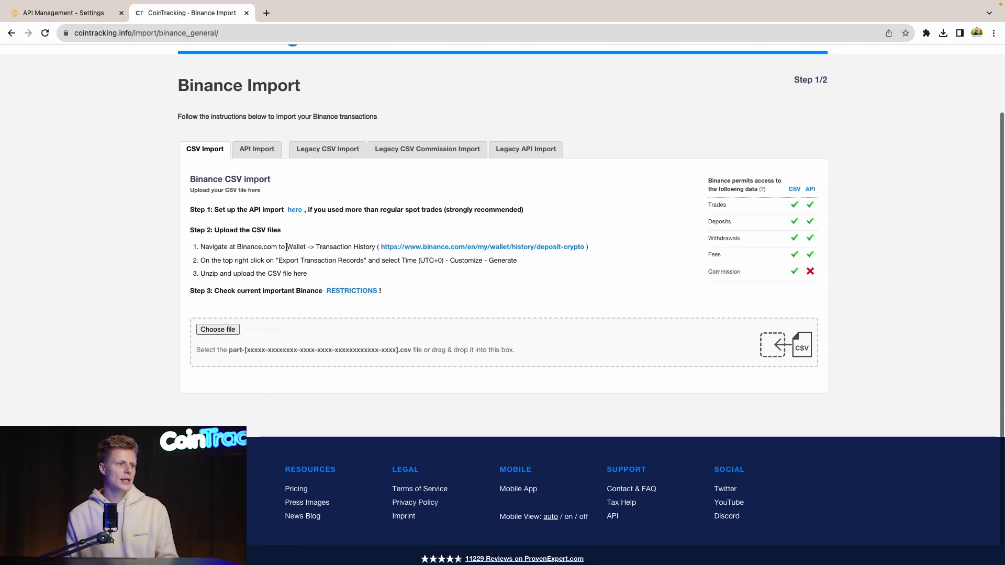
click(469, 251)
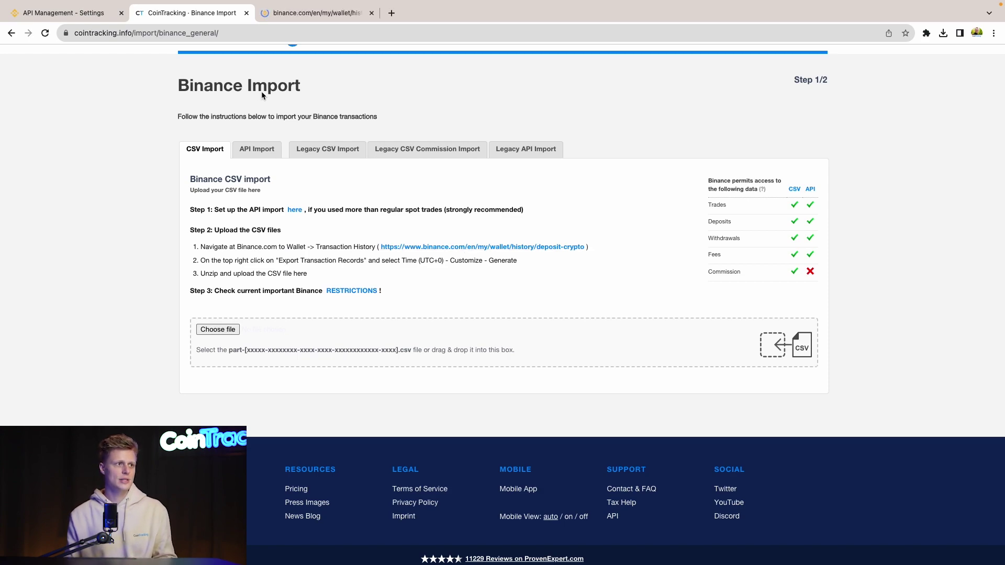
click(317, 18)
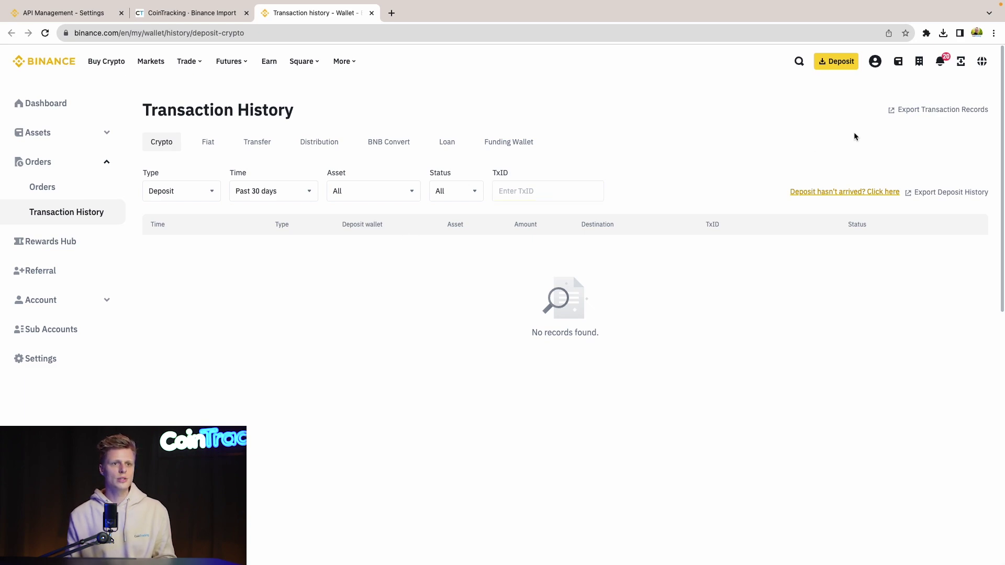
Choose a customized export time range starting 2022-11-05 and ending 2023-11-05
click(915, 113)
click(479, 242)
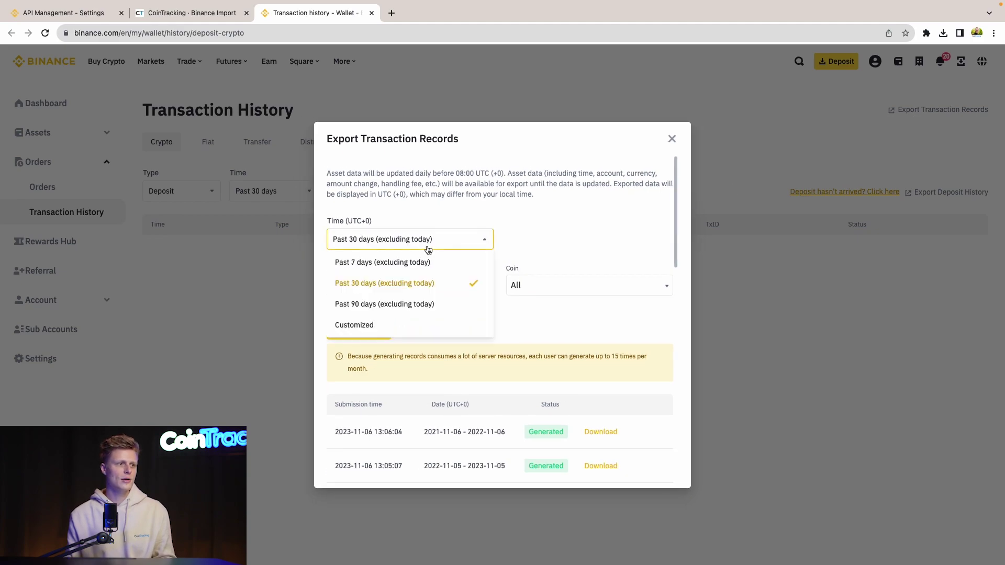
click(413, 326)
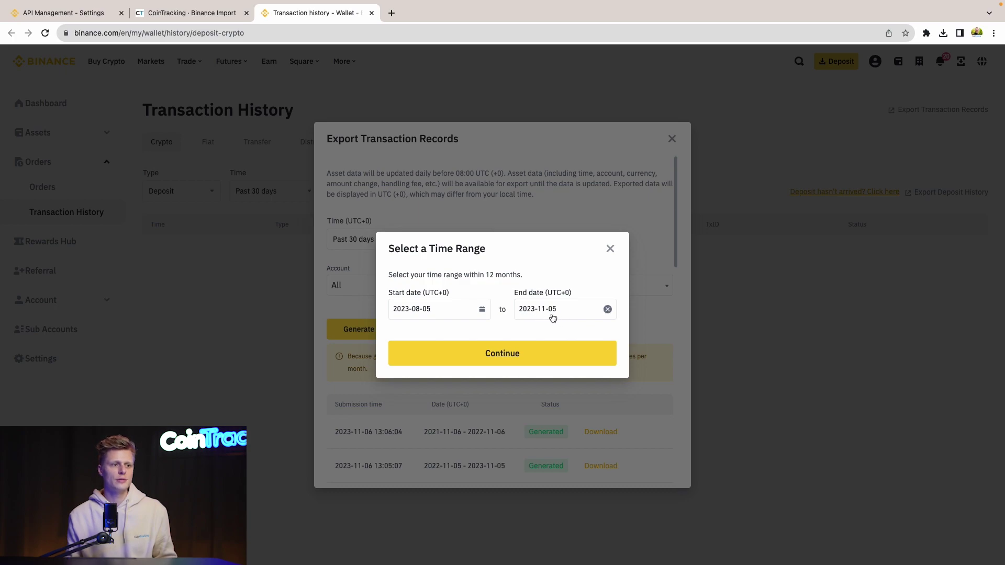
click(455, 311)
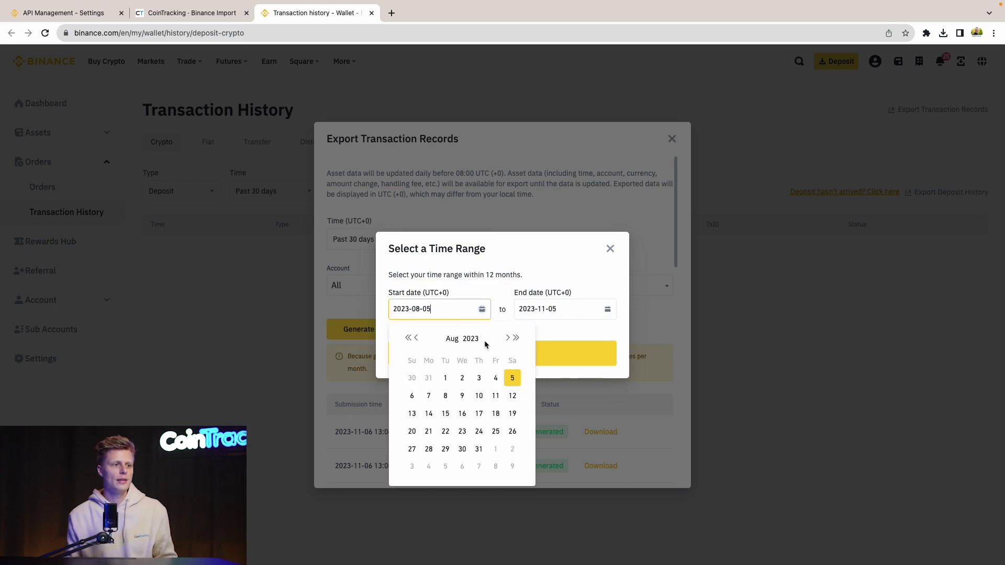
click(408, 339)
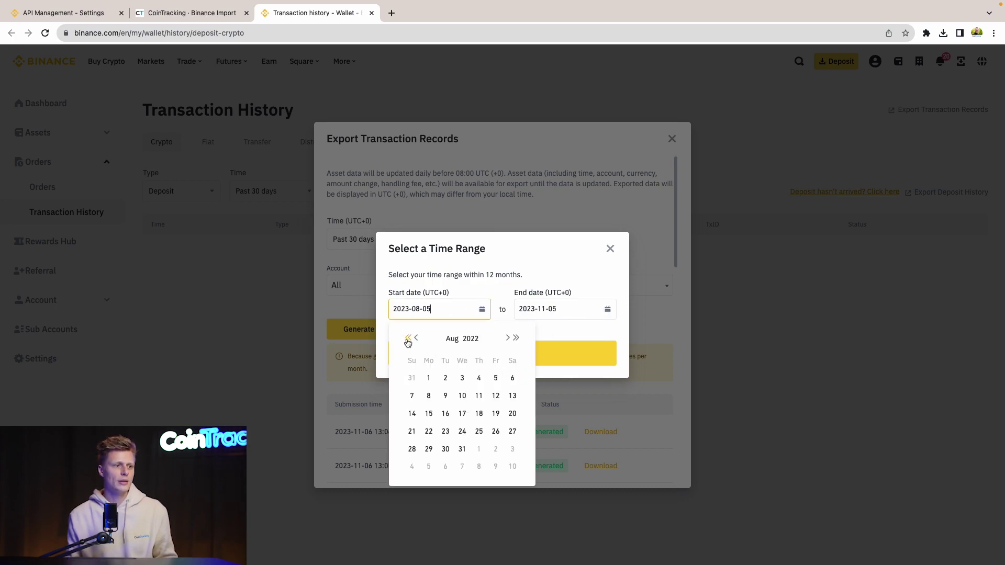
click(506, 338)
click(507, 339)
click(507, 339)
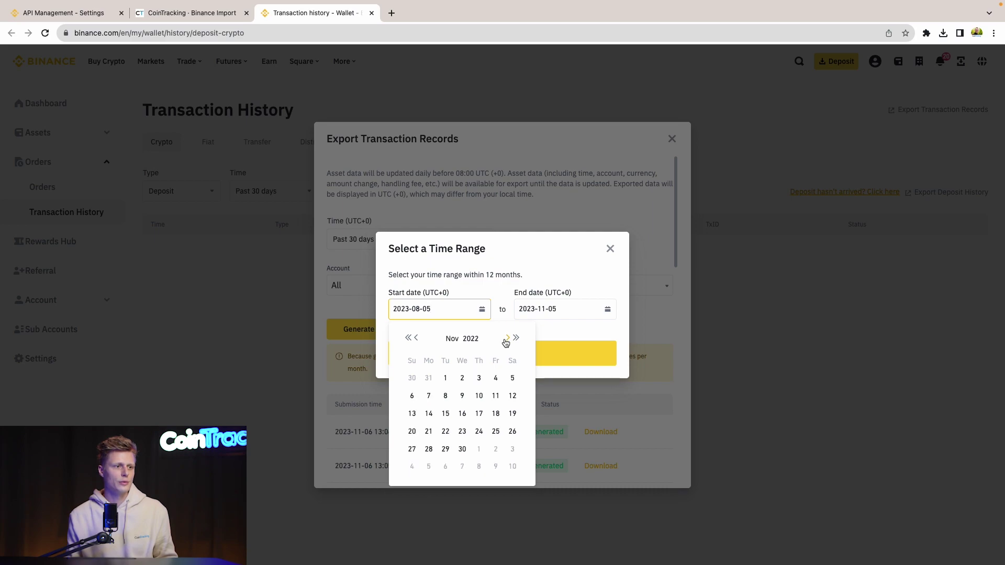
click(445, 395)
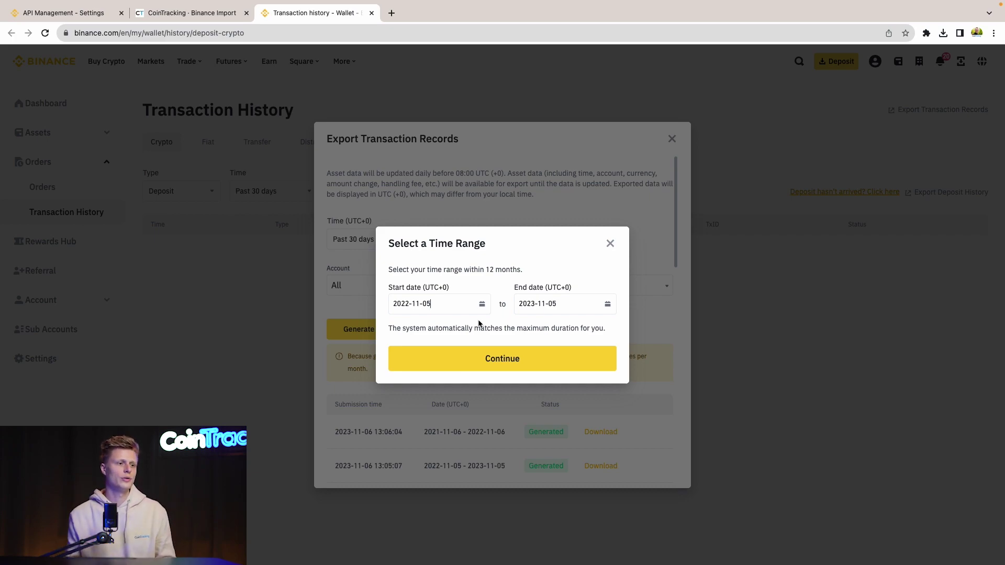
Confirm the range and download the 2022-11-05–2023-11-05 and 2021-11-06–2022-11-06 record exports
click(508, 359)
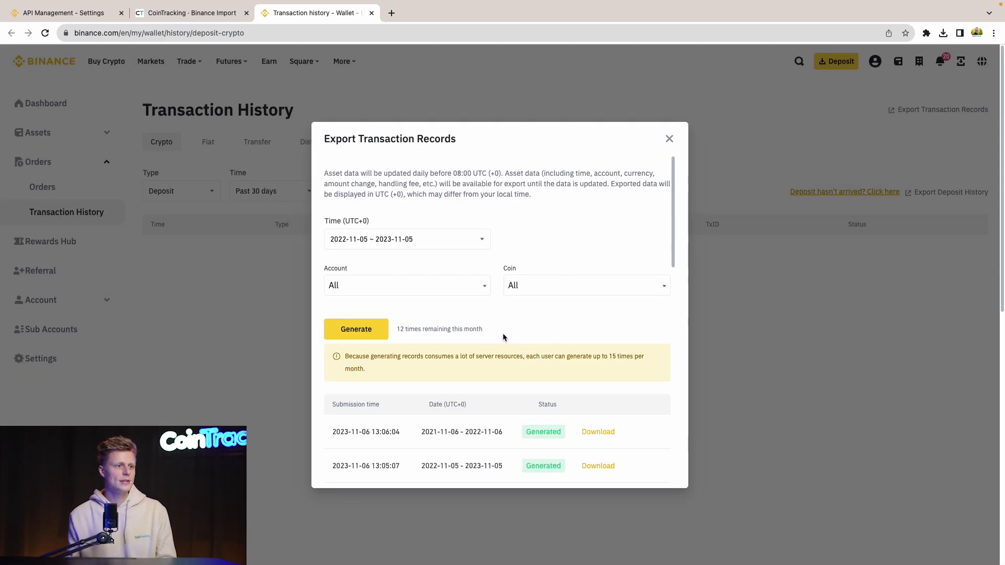
scroll(508, 337, down, 2)
scroll(502, 335, down, 2)
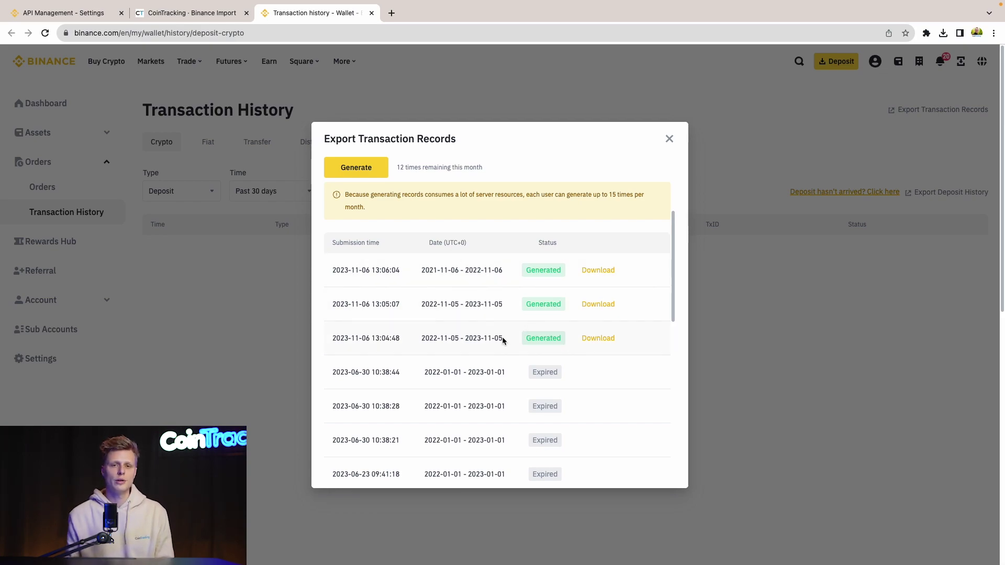
scroll(513, 272, up, 1)
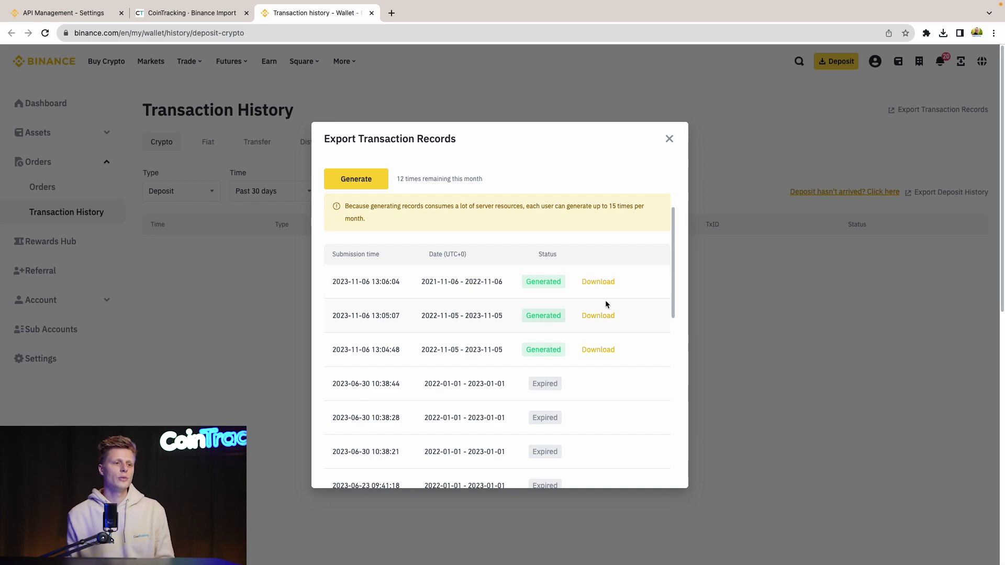
click(595, 350)
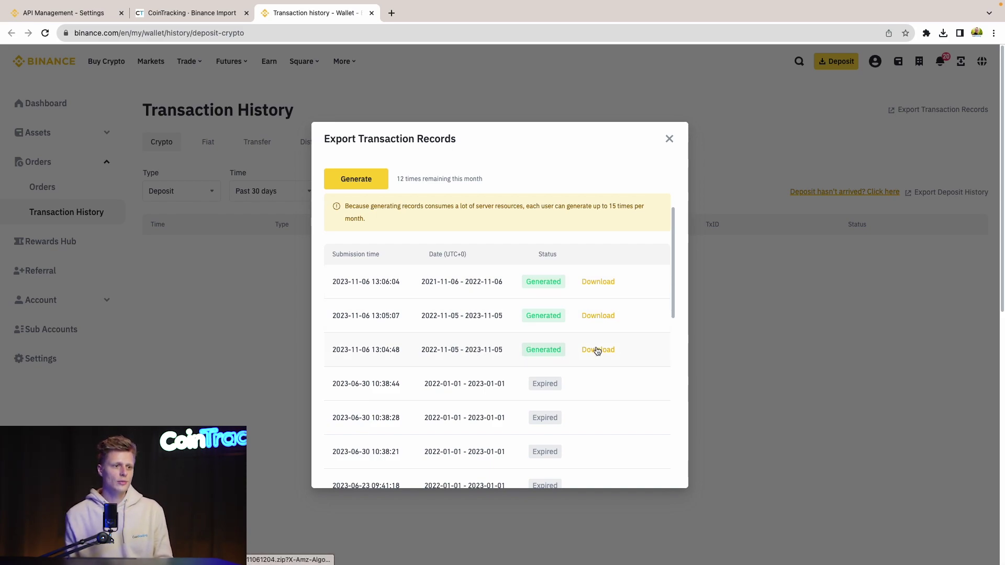
click(595, 283)
click(178, 18)
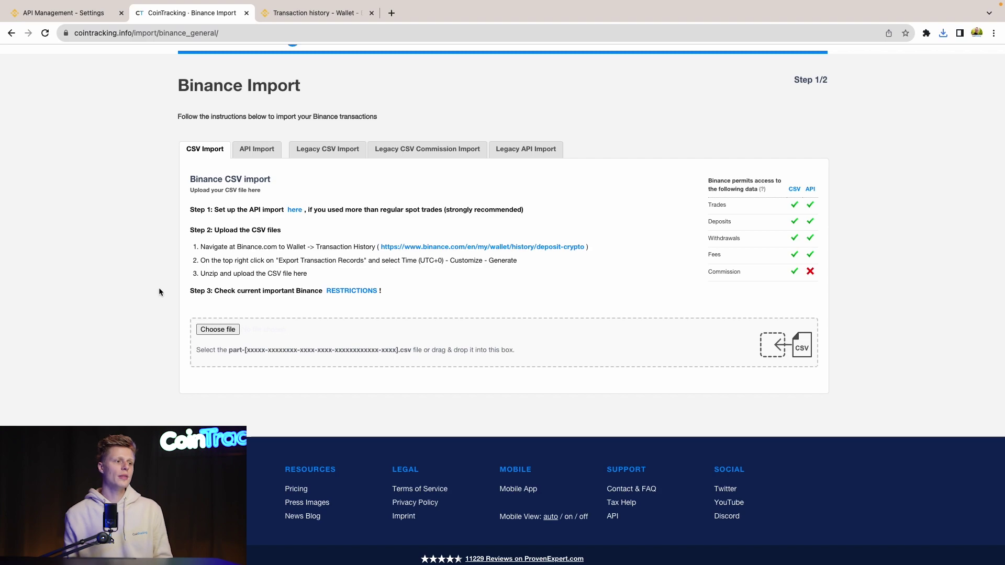
Upload the downloaded Binance CSV from Downloads and preview its 783 transactions
click(228, 334)
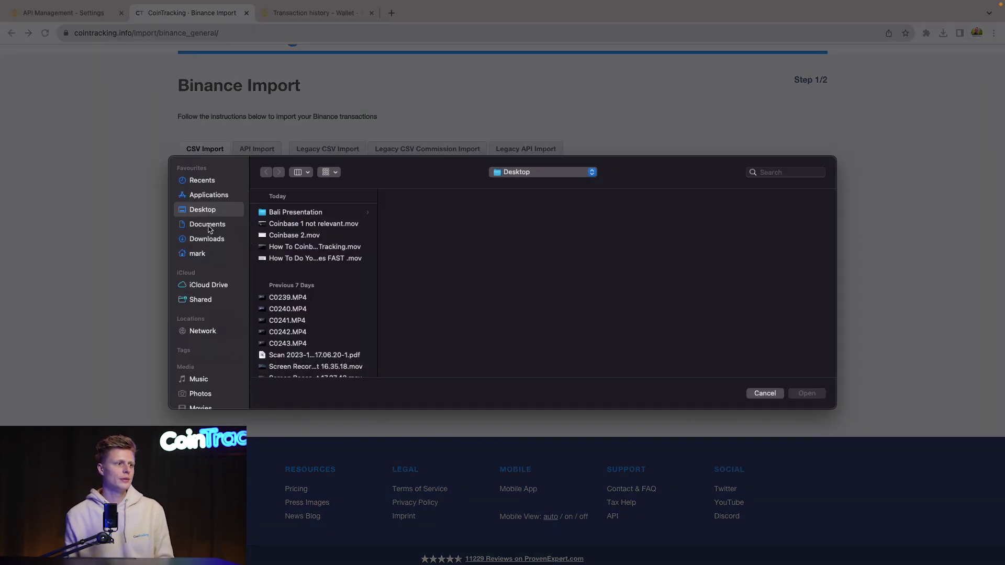
click(209, 240)
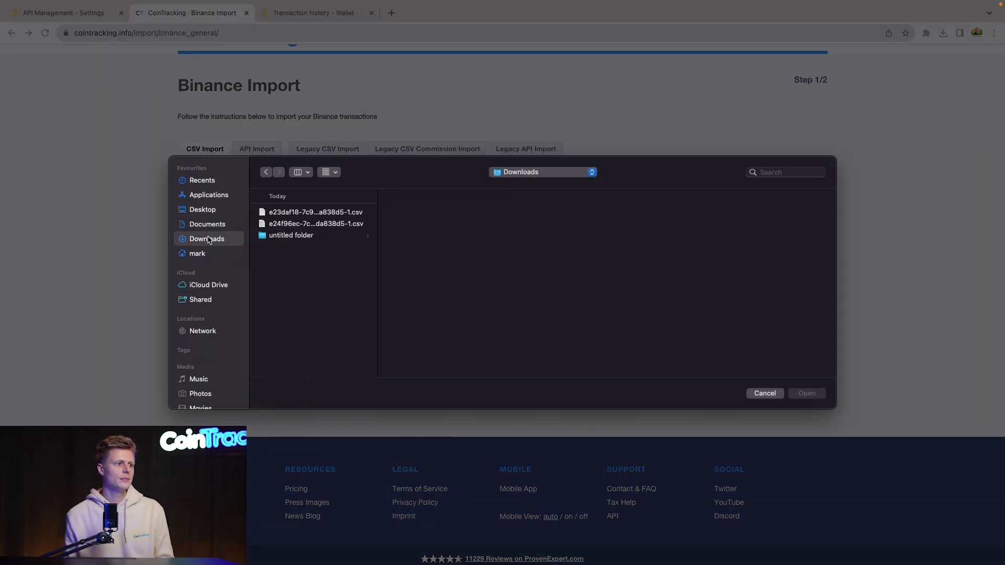
double_click(316, 212)
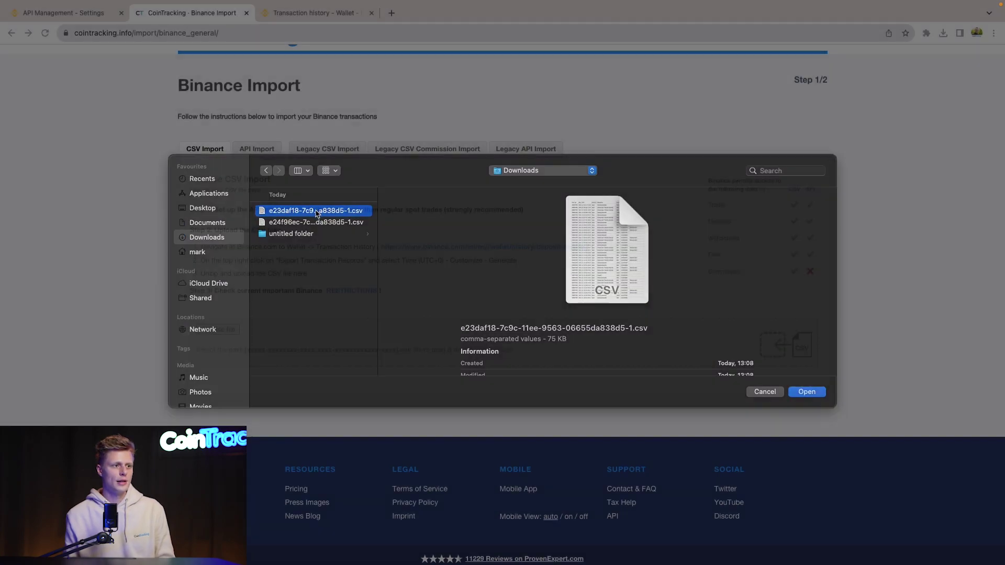
click(258, 454)
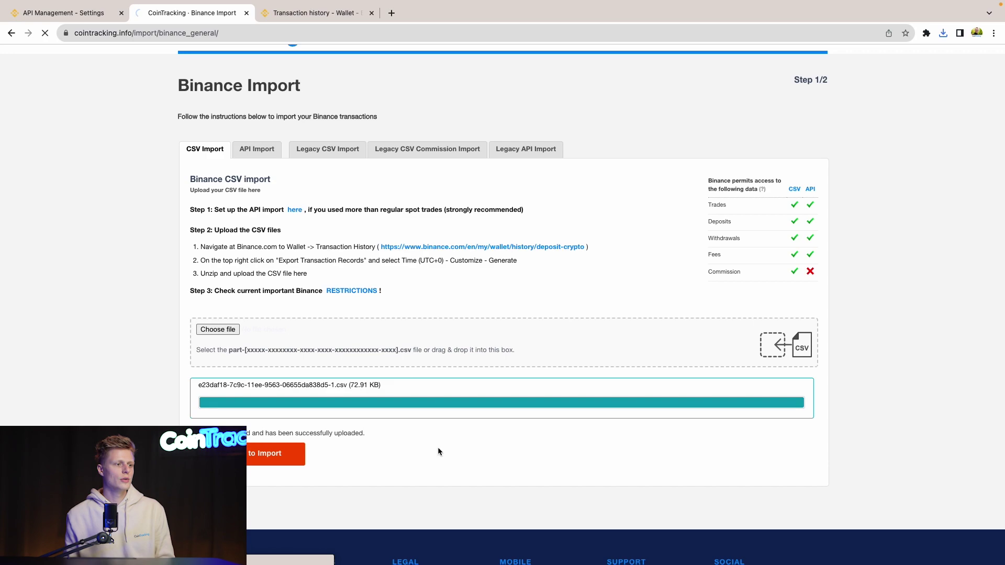
scroll(486, 313, down, 1)
scroll(486, 312, down, 1)
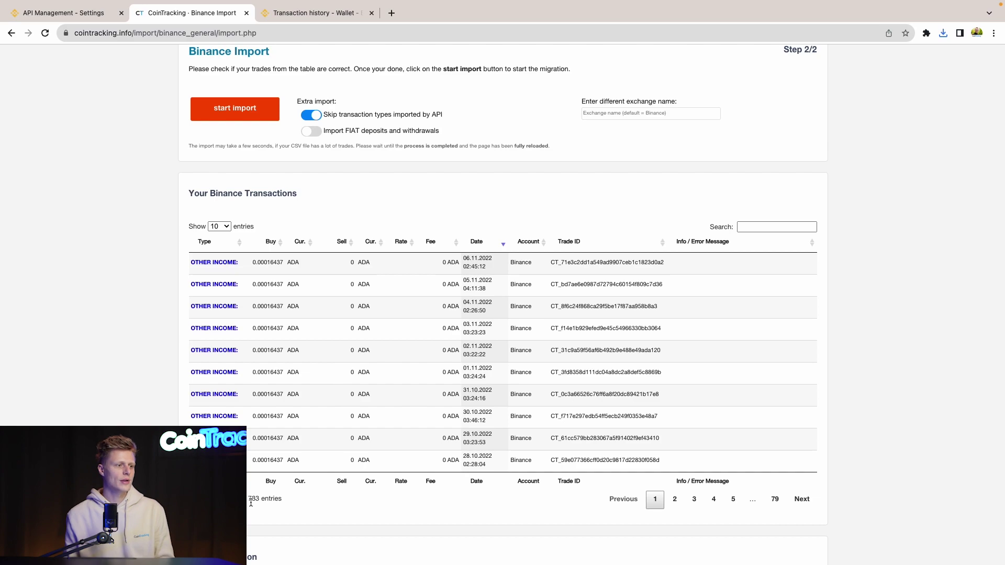
Sort the preview by error message so skipped transactions appear at the top
click(703, 248)
click(714, 248)
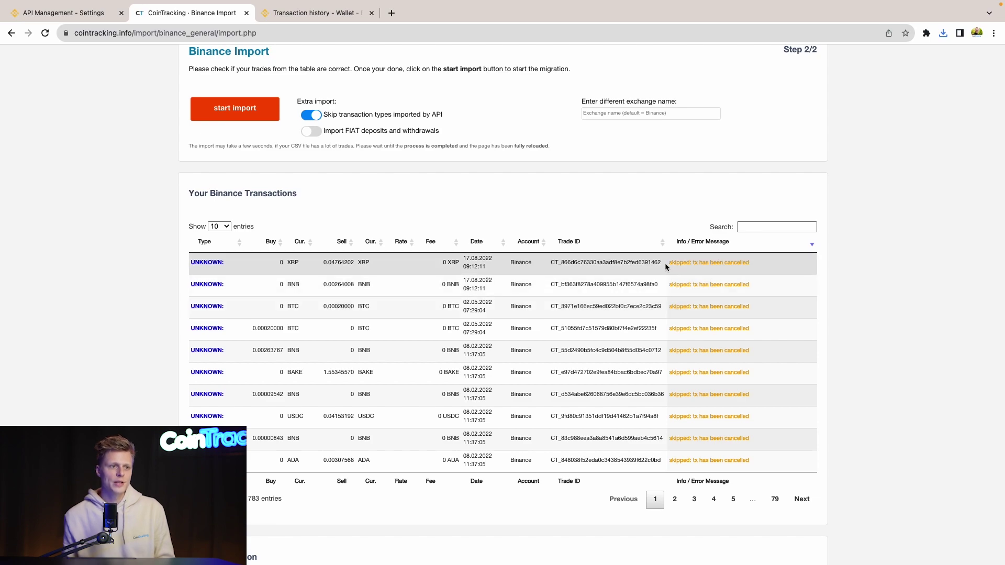
drag(674, 263, 732, 266)
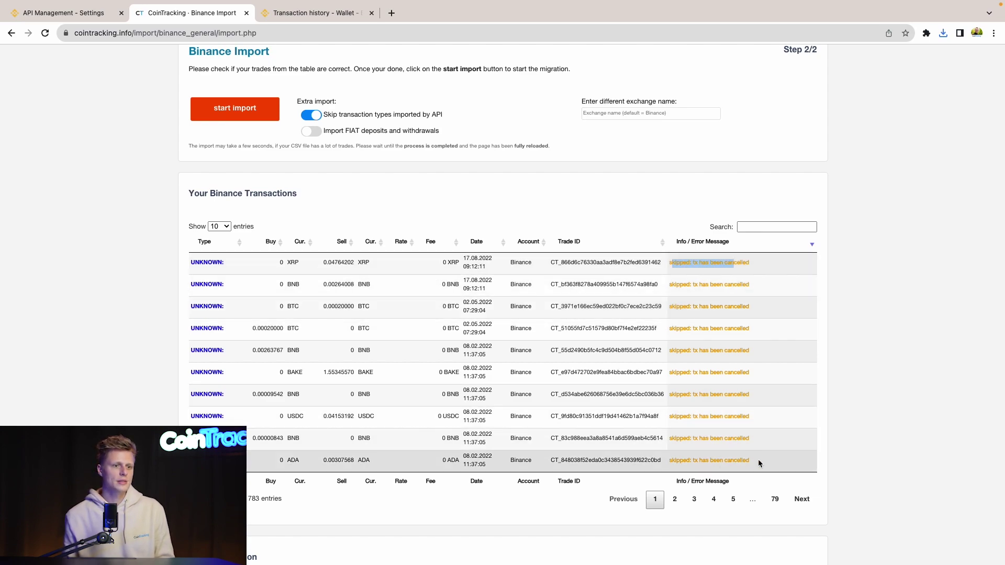
Page through the transactions, then start importing the 783 Binance entries
click(802, 501)
click(802, 500)
click(802, 500)
click(802, 500)
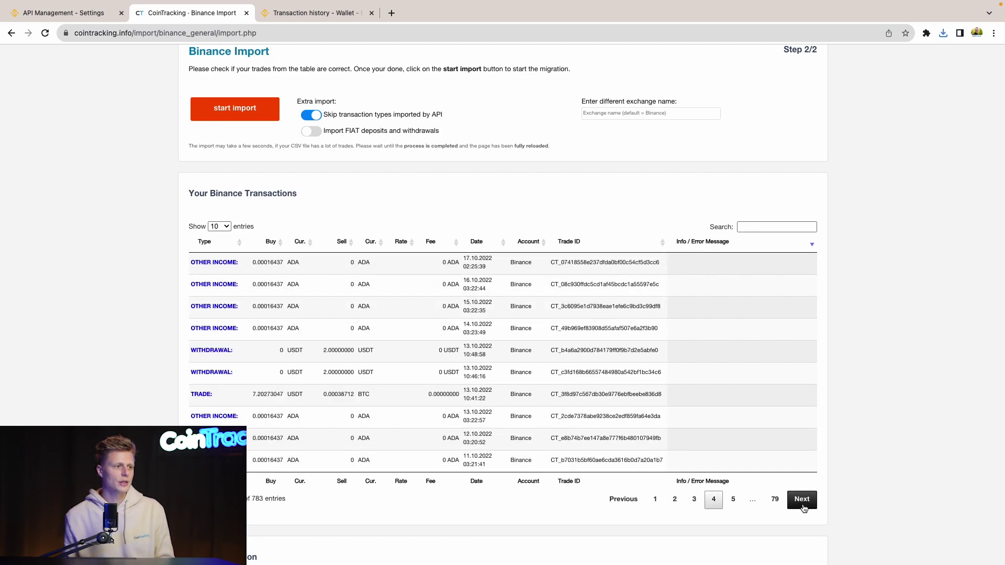
click(802, 500)
click(802, 500)
click(801, 500)
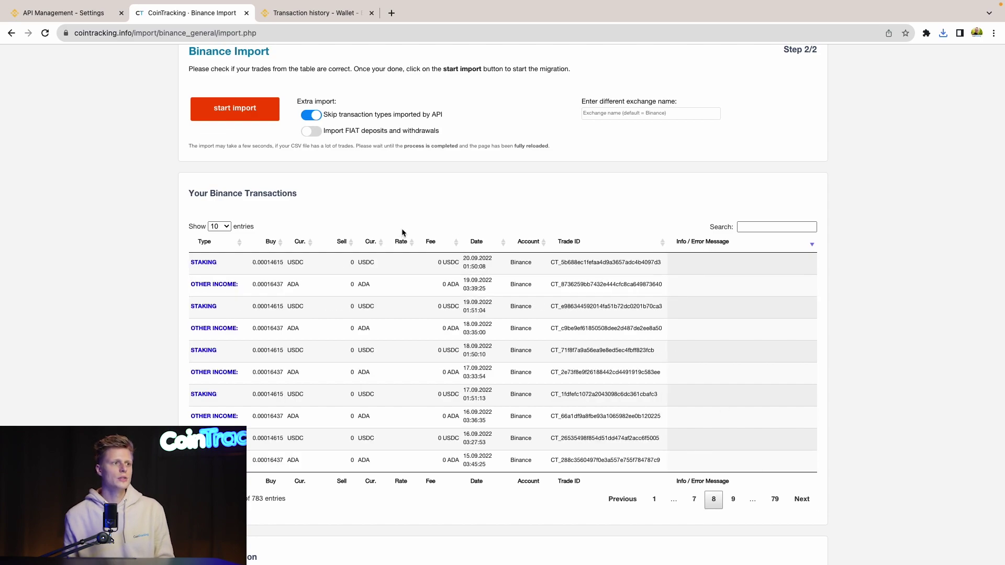
scroll(407, 230, up, 3)
click(244, 193)
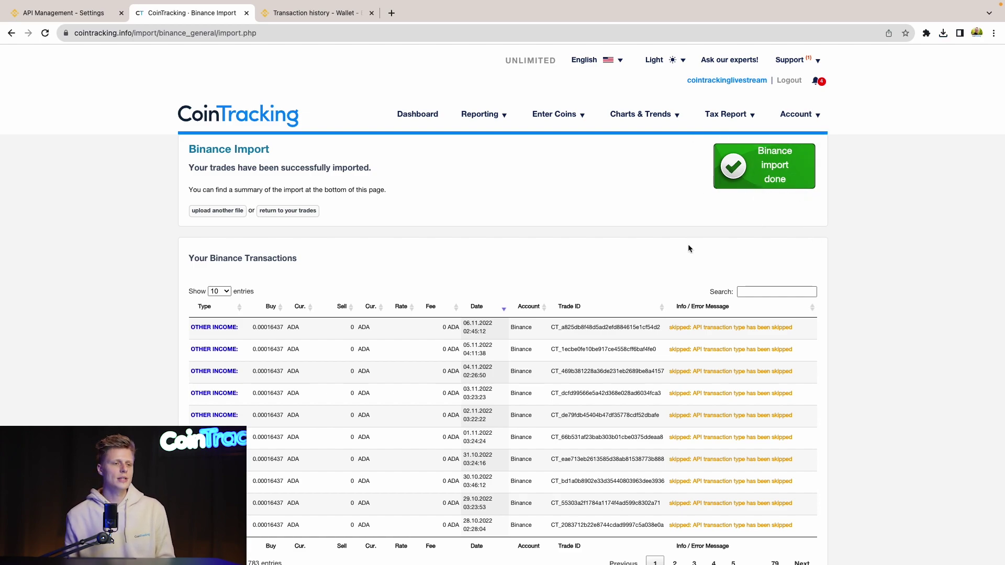
Sort the Binance import results by Info / Error Message, page through to page 5, then return to page 1
scroll(687, 244, down, 3)
click(716, 222)
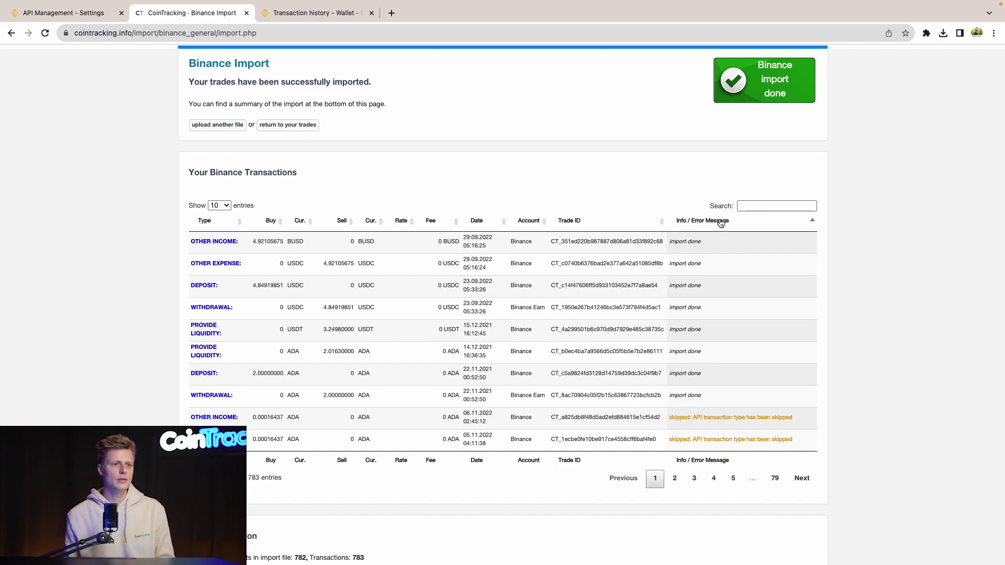
click(805, 478)
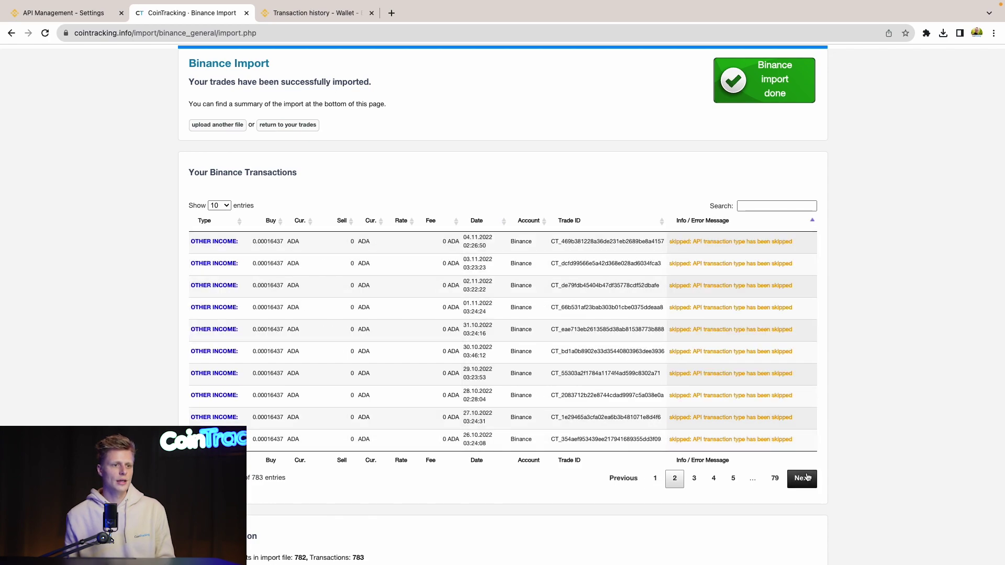
click(806, 478)
click(806, 478)
click(806, 477)
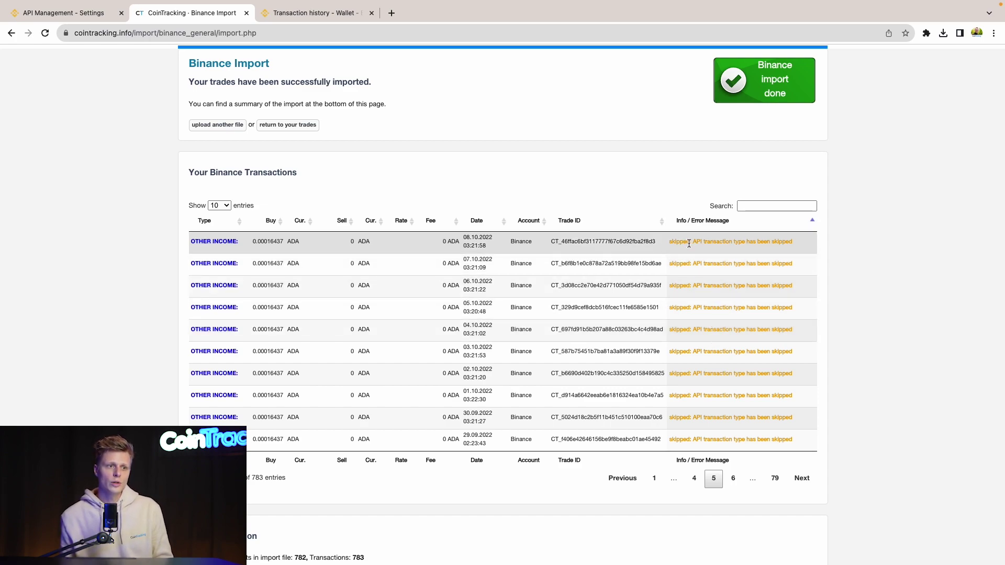
drag(690, 243, 786, 246)
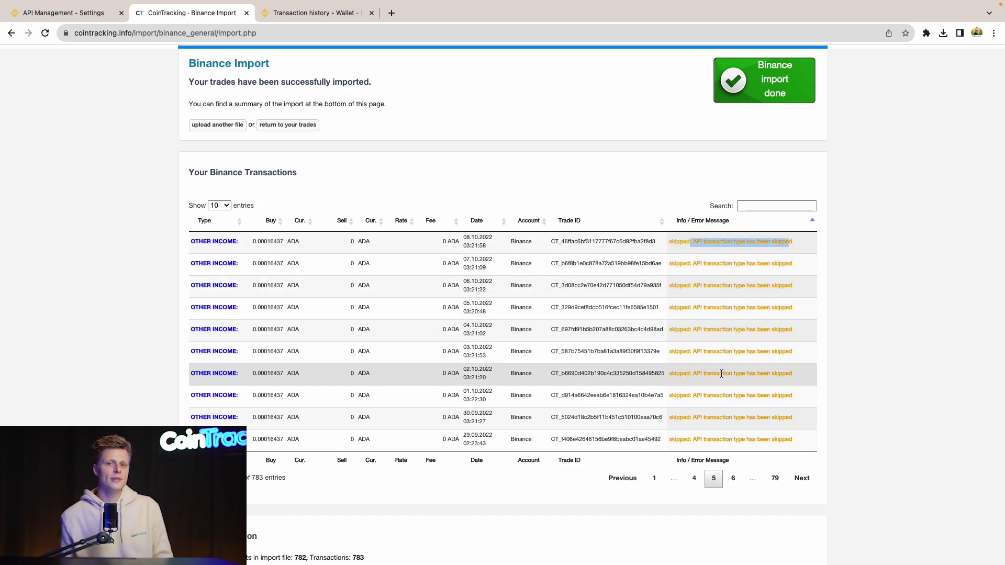
click(654, 478)
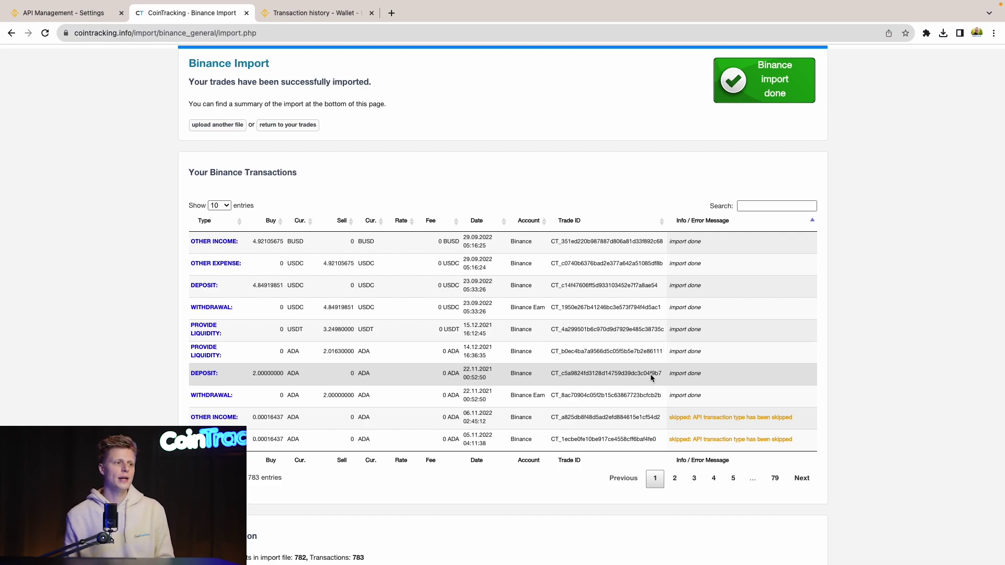
scroll(481, 286, up, 5)
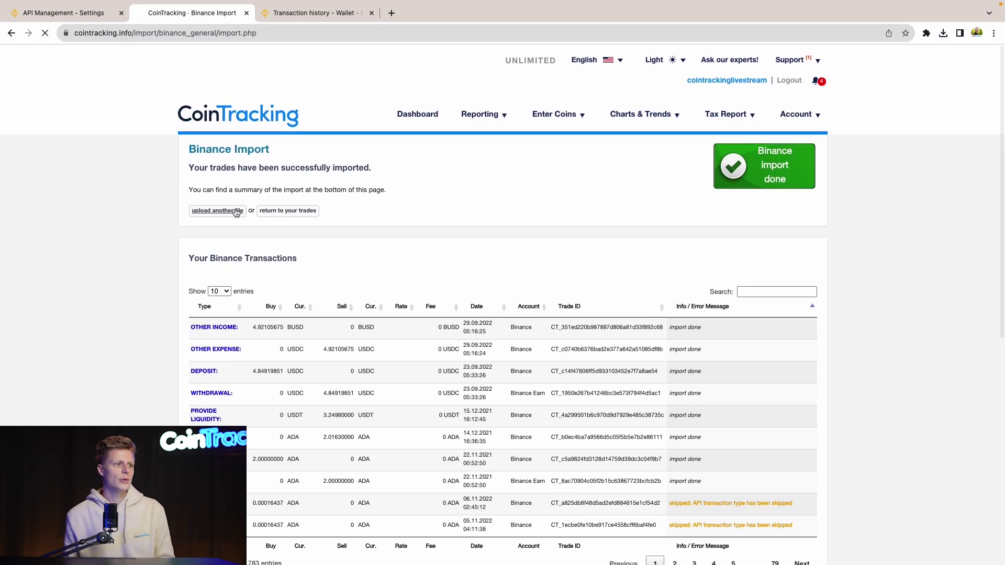
Upload the second Binance CSV export from the Downloads folder
click(231, 211)
click(226, 413)
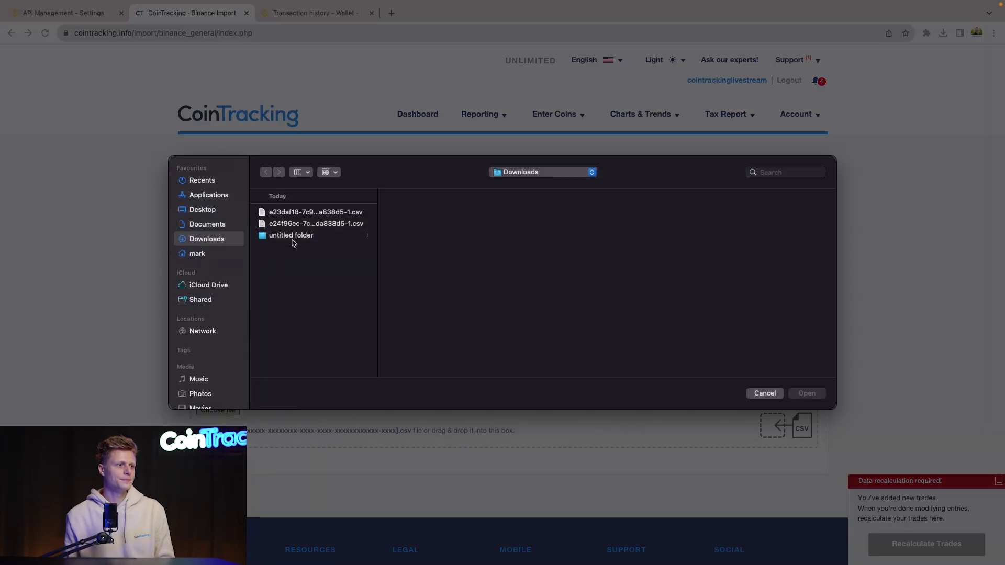
click(305, 225)
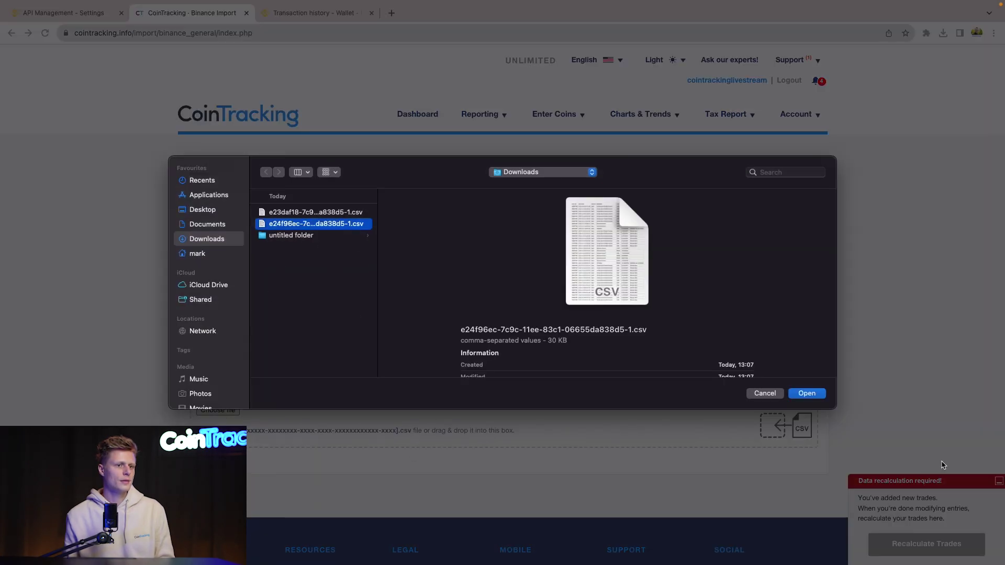
click(806, 393)
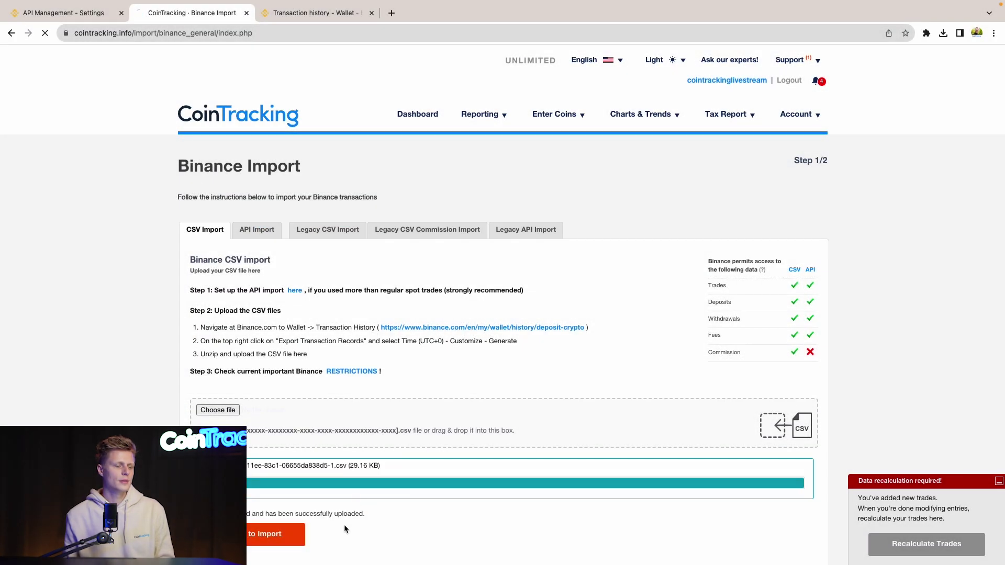
Sort the preview by Info / Error Message, import the 280 transactions, and re-sort the results
scroll(520, 287, down, 2)
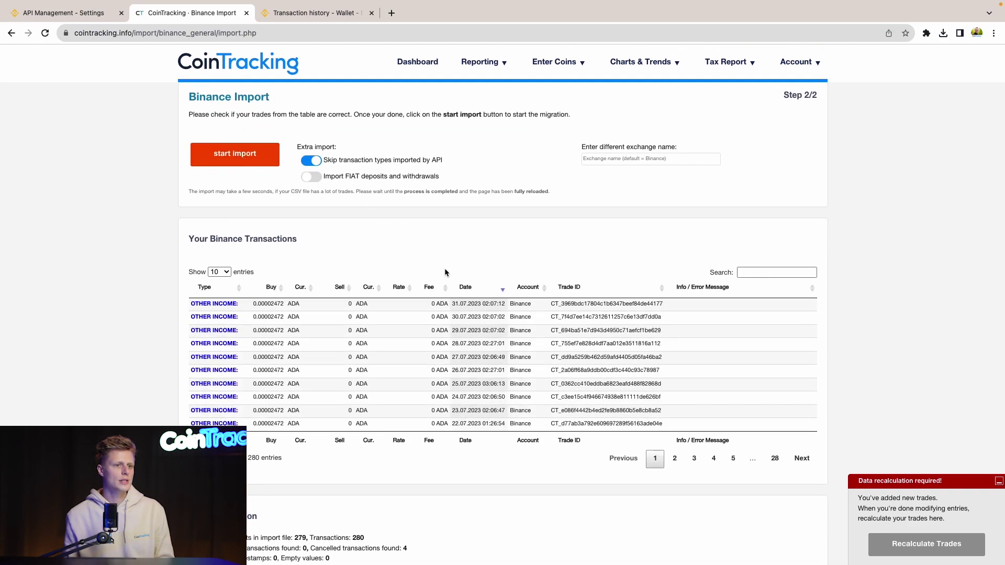
click(715, 291)
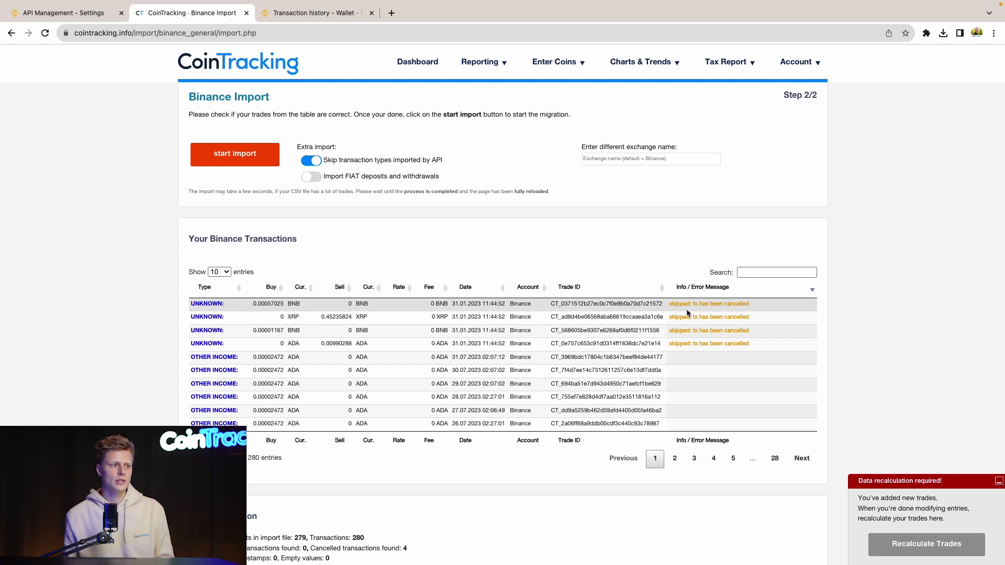
click(238, 163)
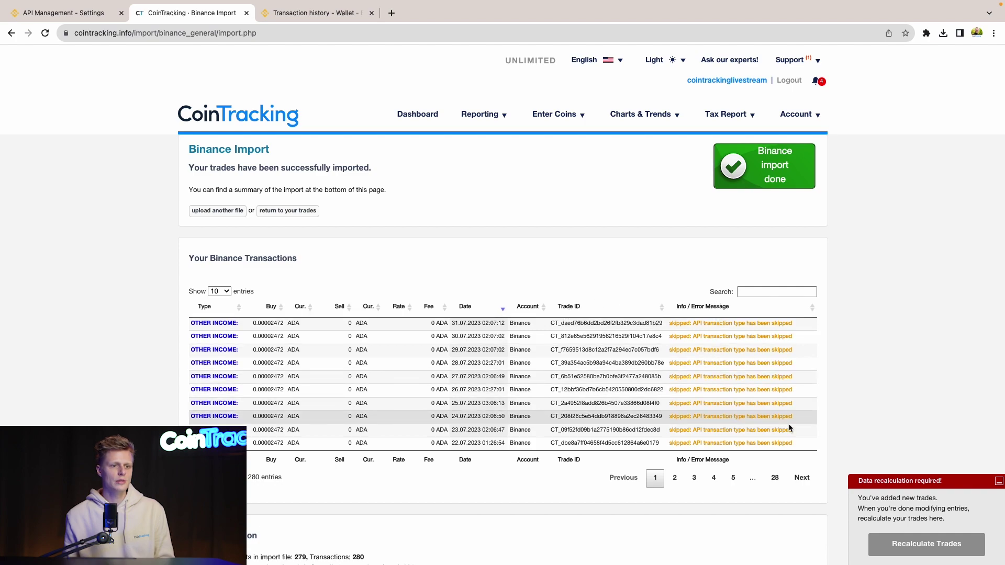
click(698, 307)
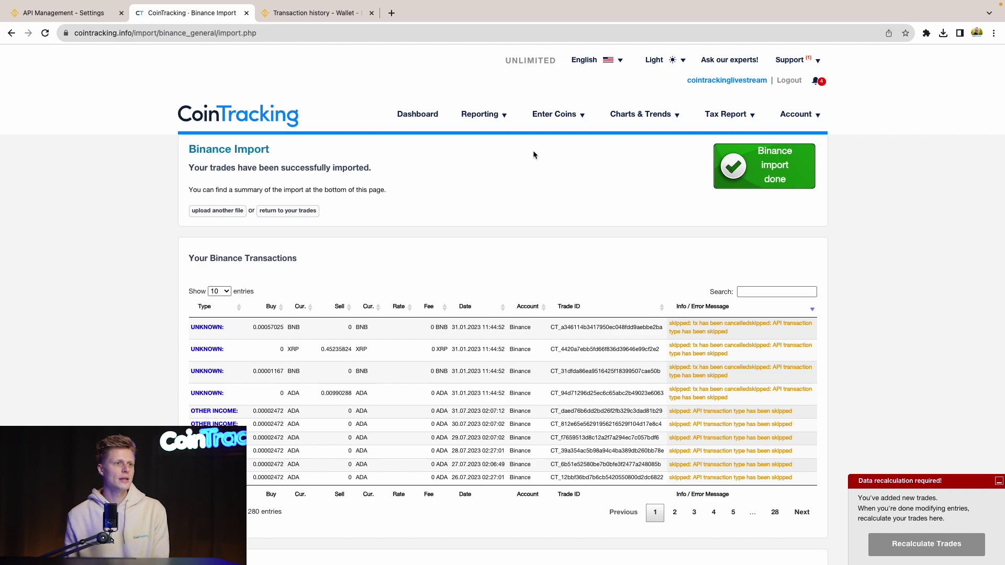
Scroll through the Enter Coins trade table to check the imported Binance trades
click(544, 121)
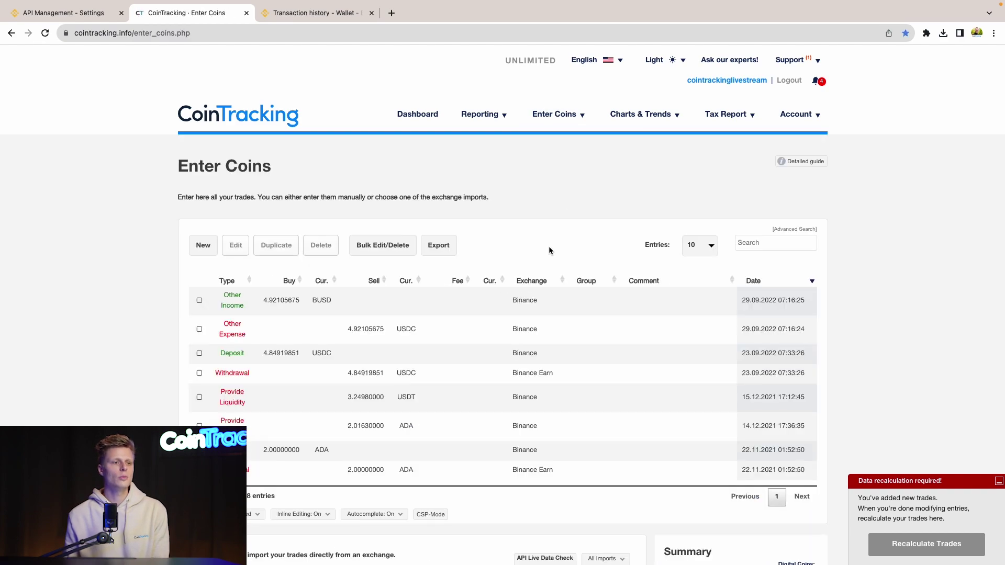
scroll(548, 246, down, 2)
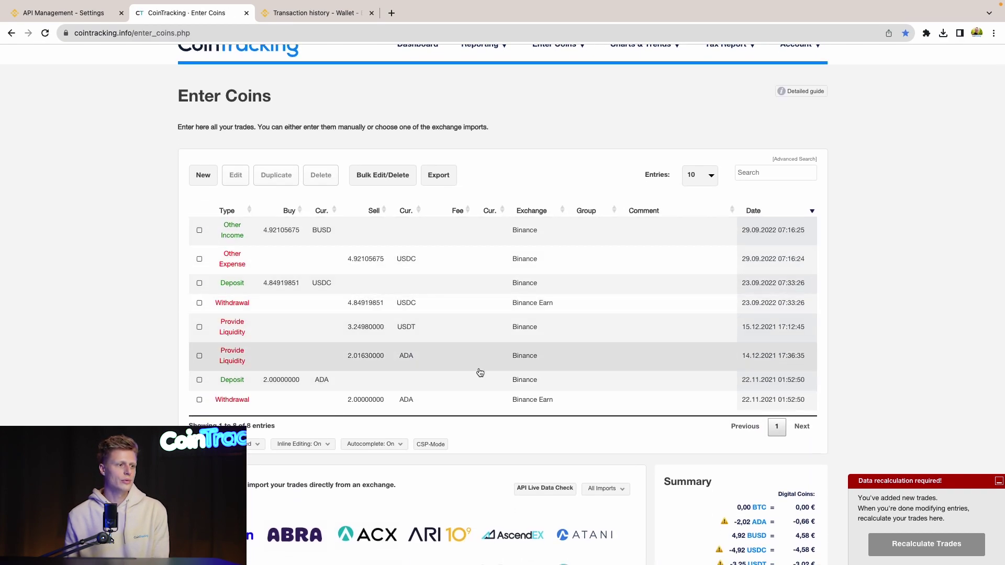
scroll(471, 348, up, 2)
mouse_move(555, 111)
mouse_move(602, 174)
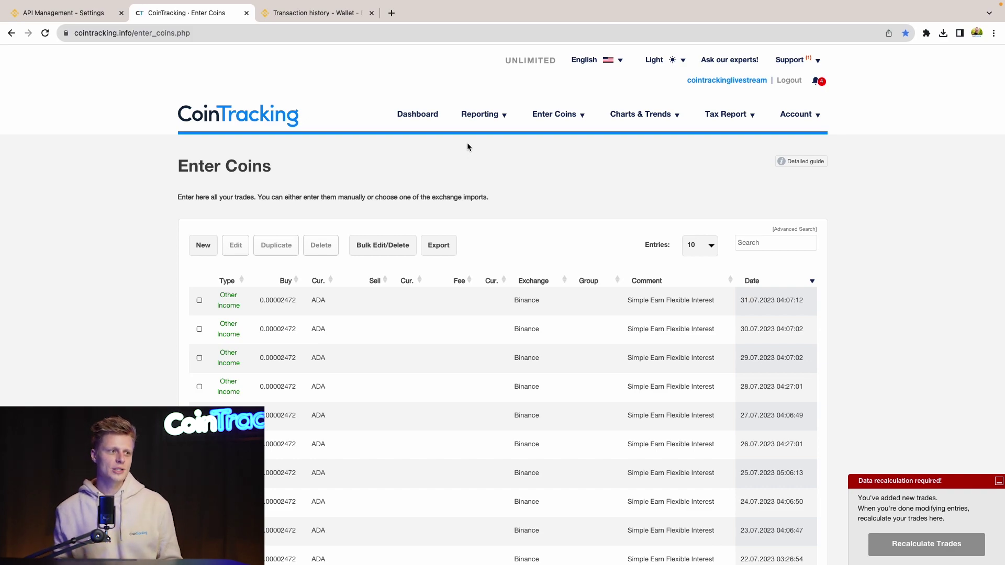
scroll(419, 231, down, 2)
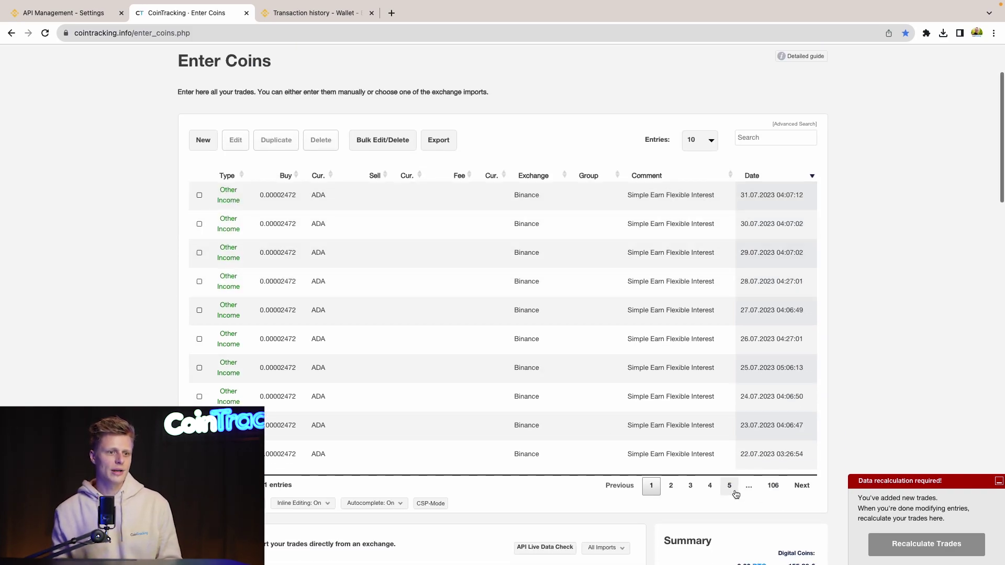
scroll(581, 335, up, 2)
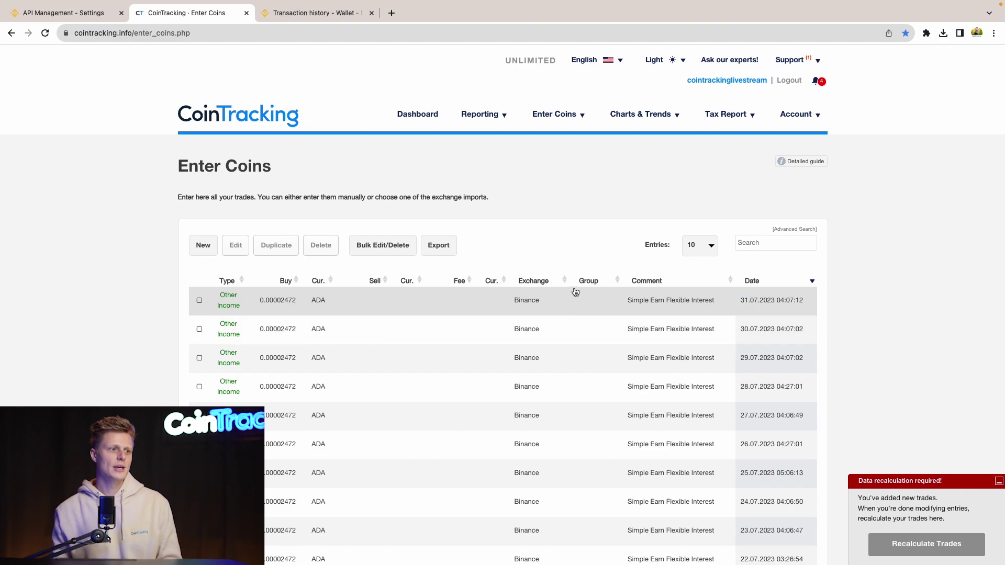
mouse_move(493, 131)
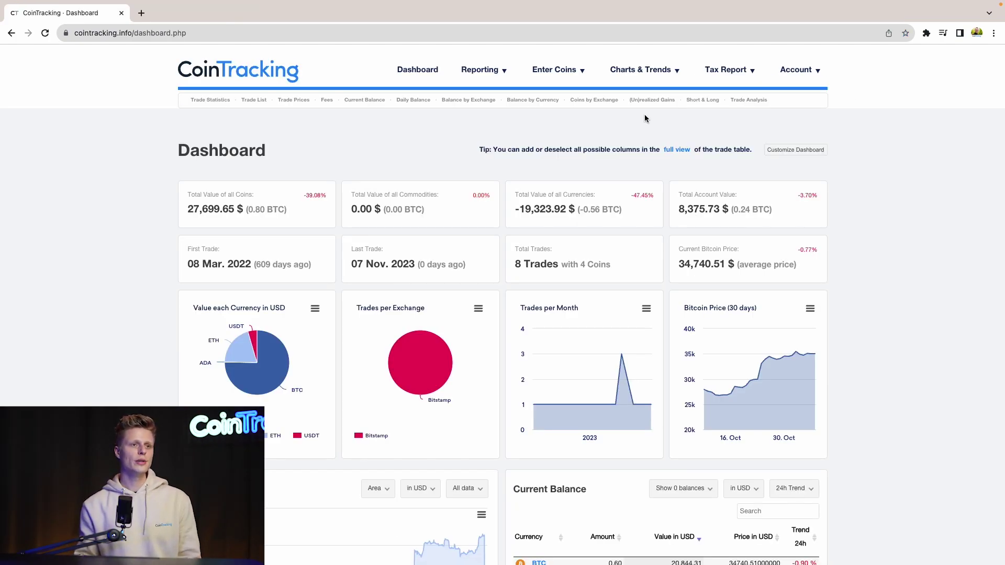
Go to the crypto Tax Report page and keep Germany as the country
mouse_move(713, 79)
click(715, 100)
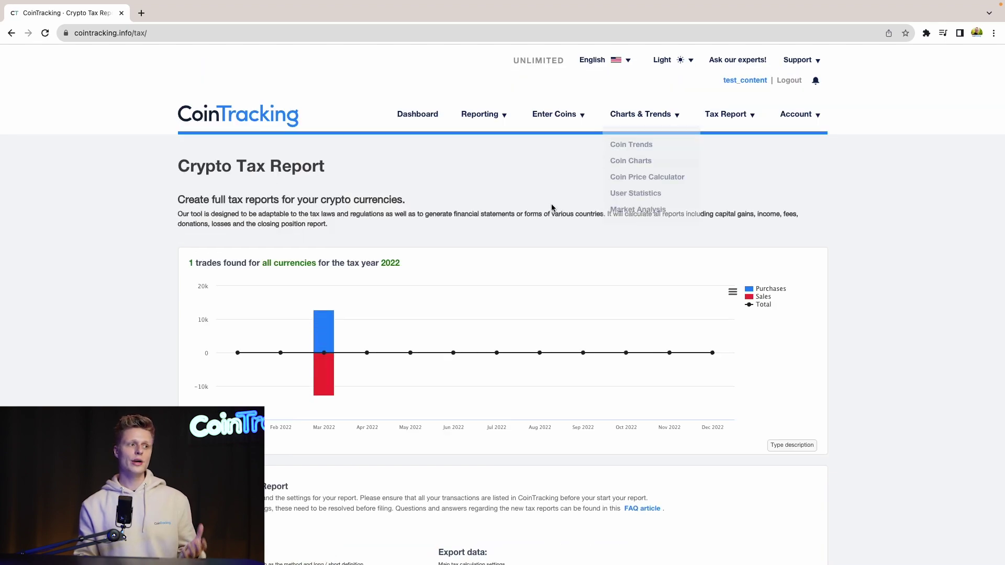
scroll(543, 206, down, 5)
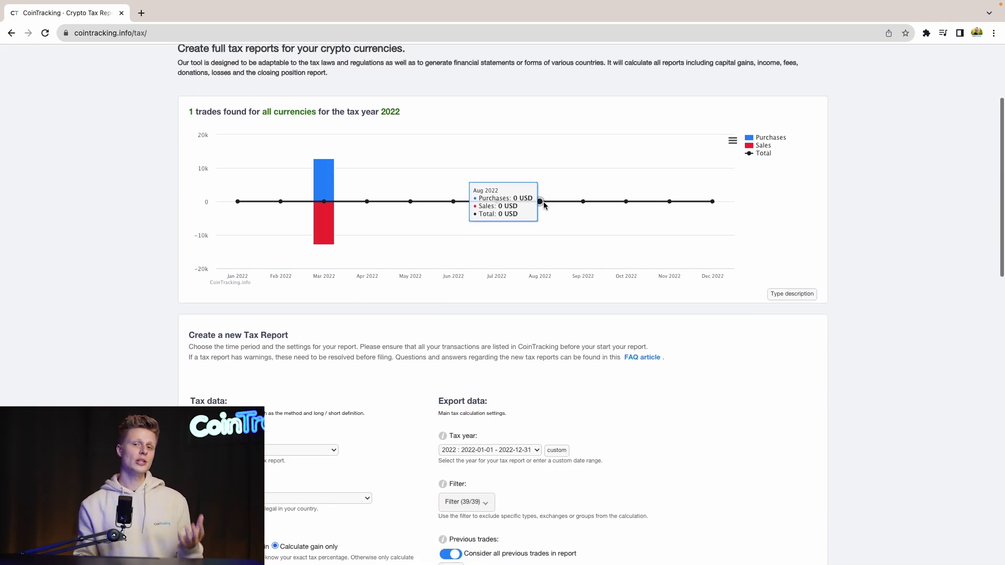
scroll(543, 204, down, 2)
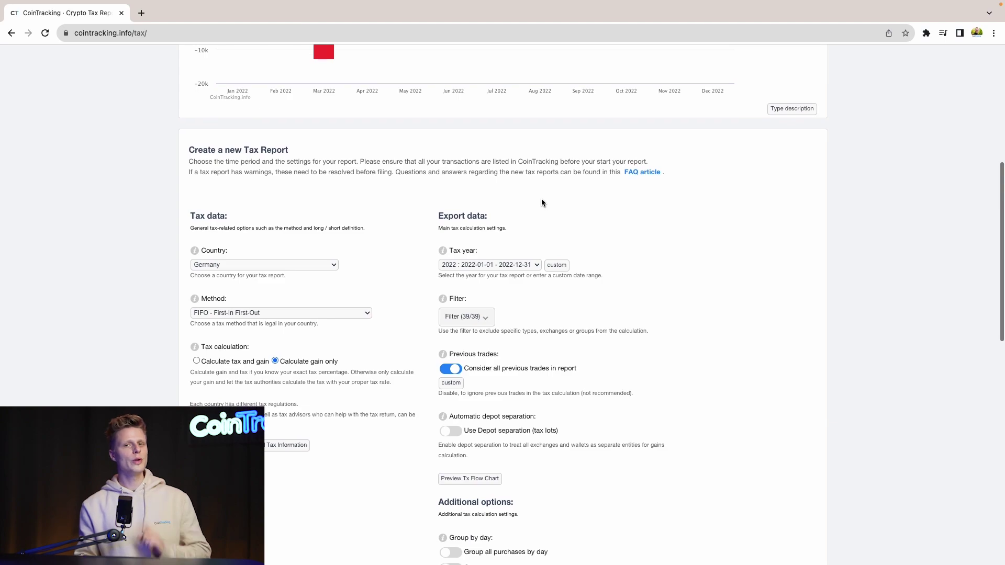
scroll(341, 195, down, 2)
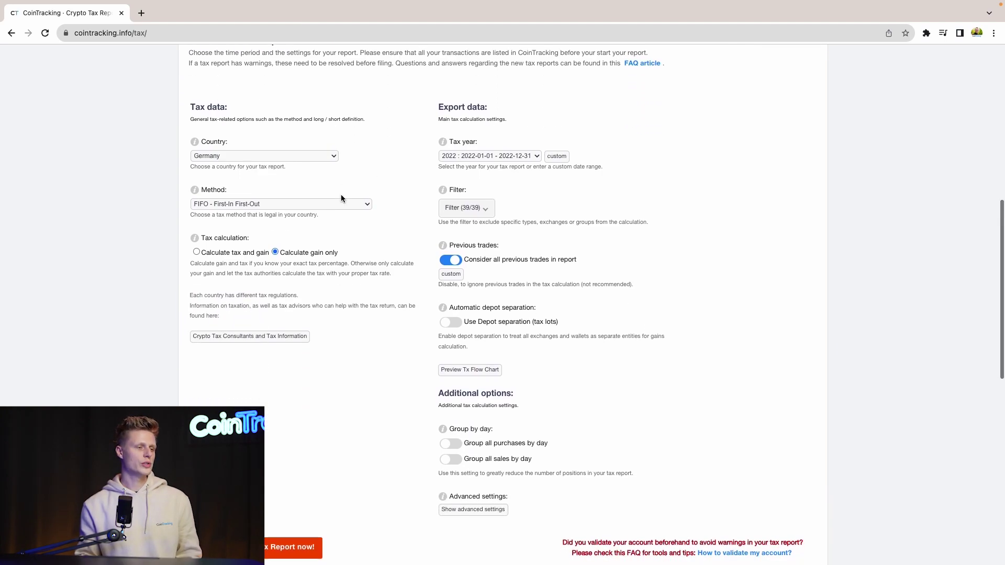
click(224, 156)
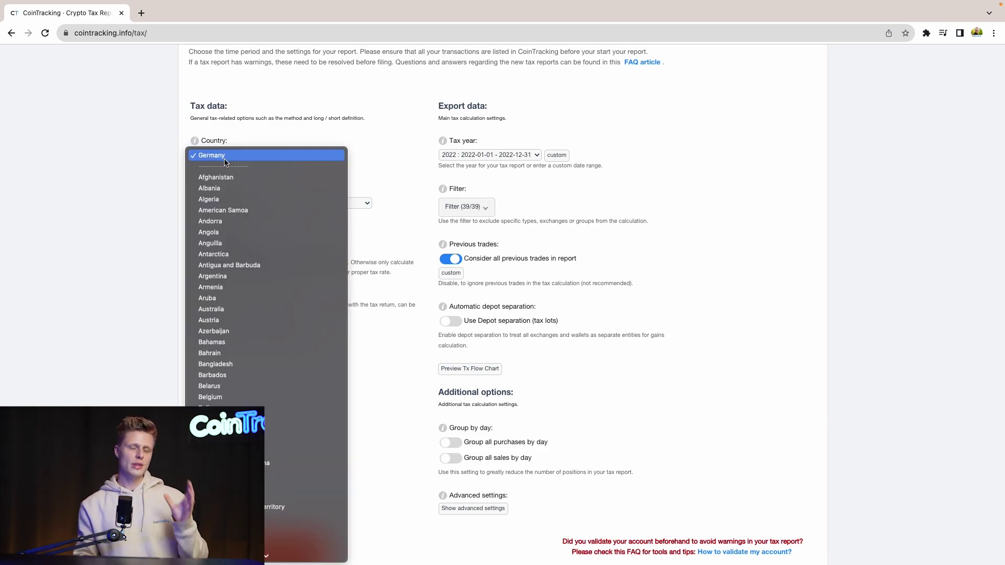
click(131, 169)
scroll(156, 180, down, 1)
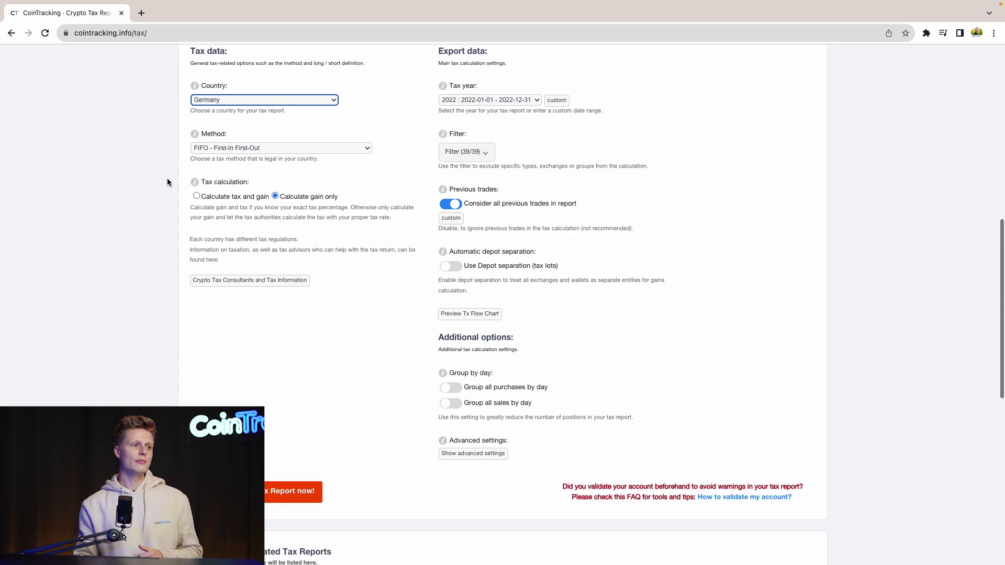
click(229, 150)
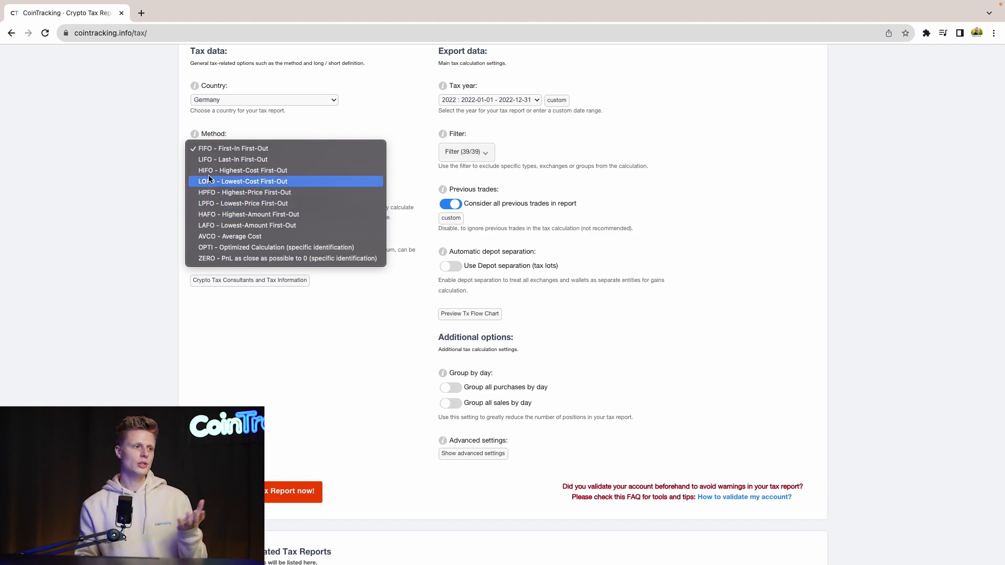
click(137, 177)
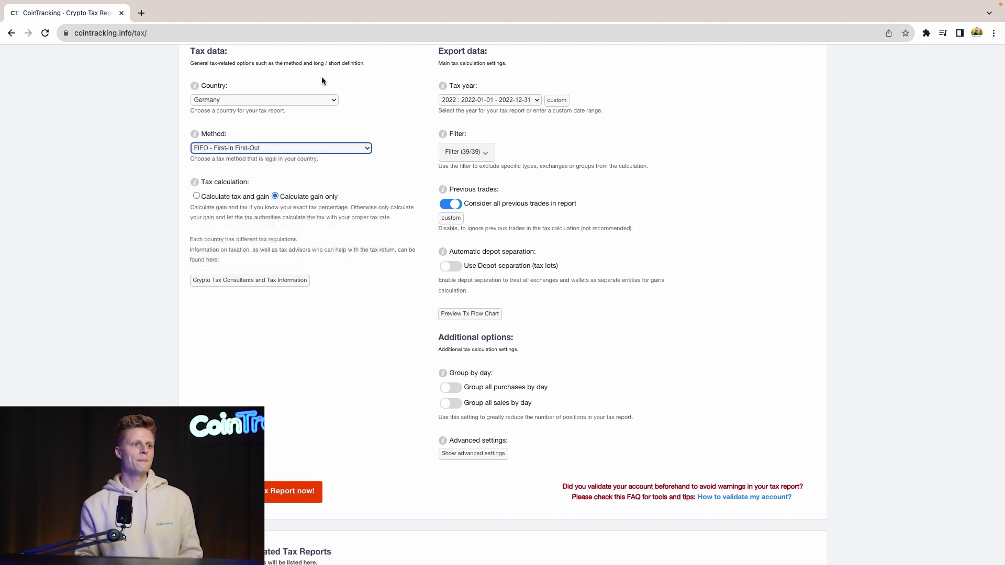
click(453, 100)
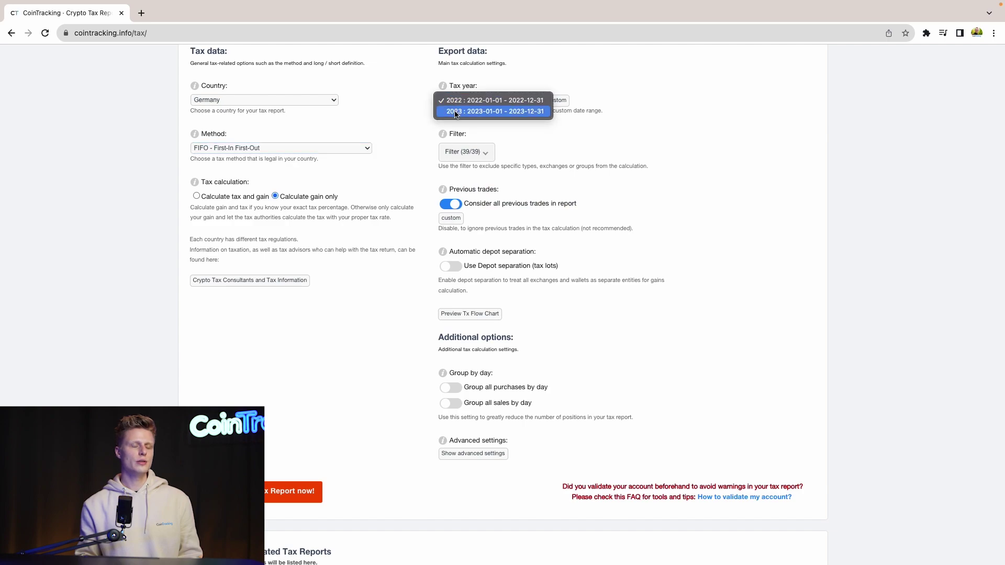
click(455, 109)
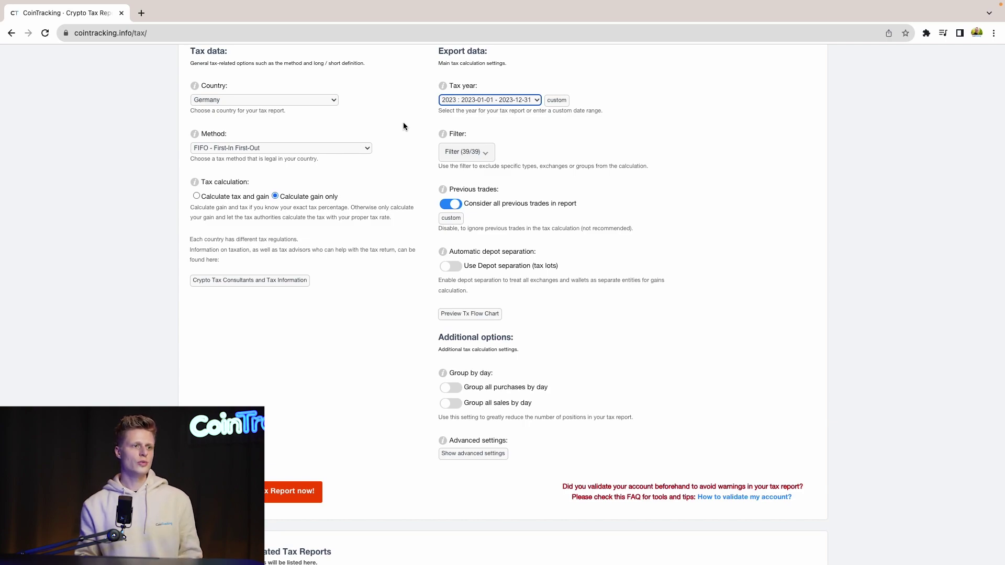
scroll(402, 123, down, 1)
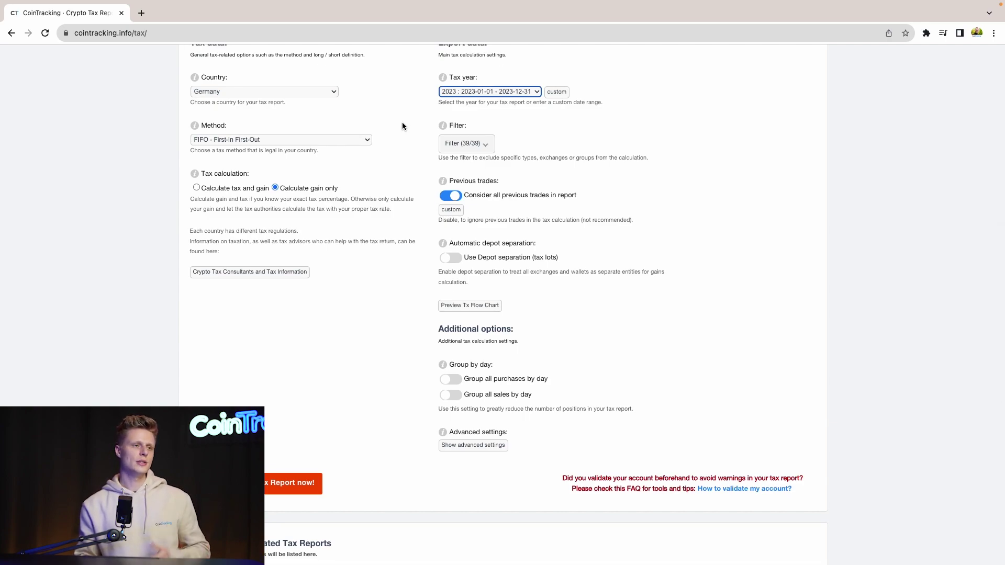
scroll(401, 152, down, 3)
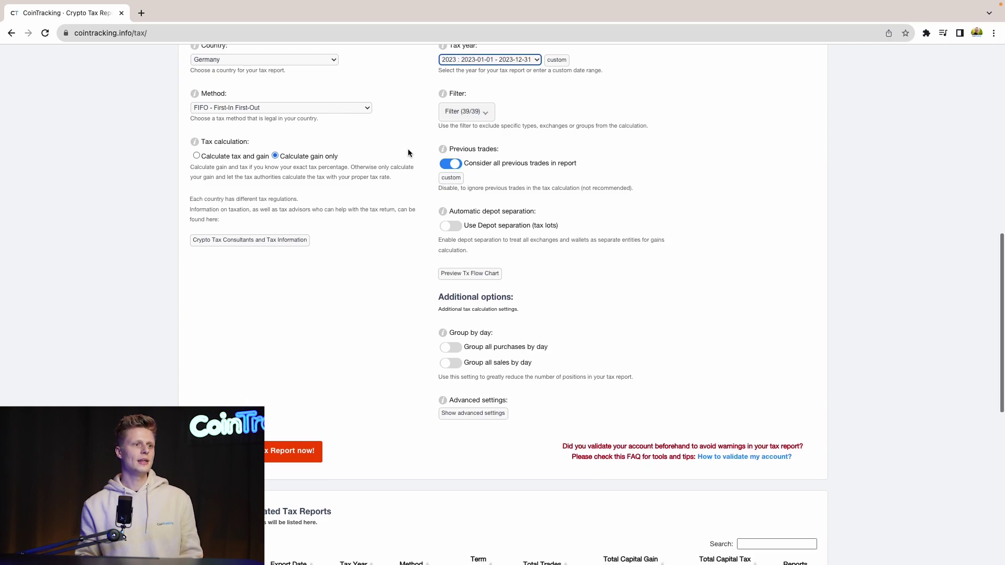
click(463, 112)
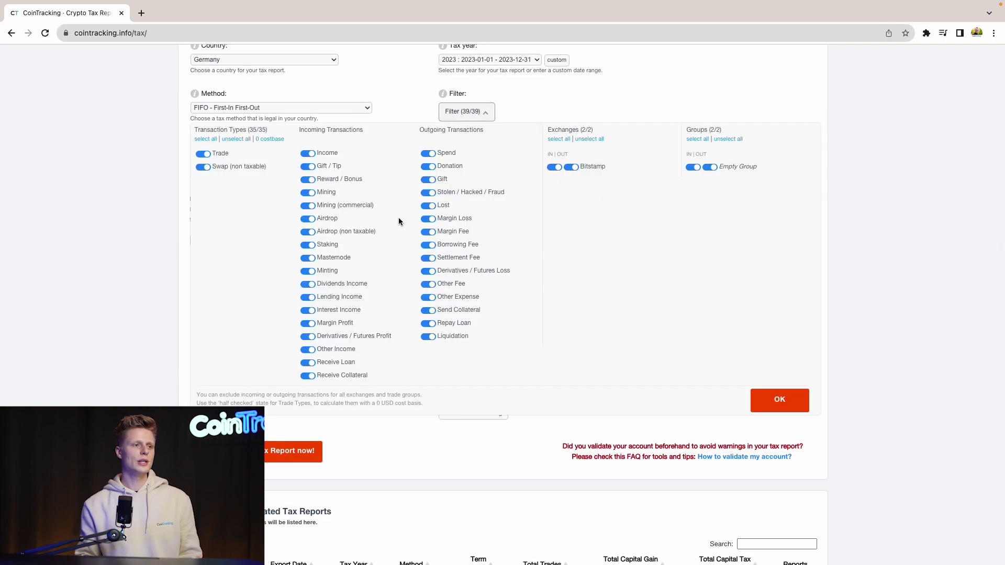
click(412, 114)
scroll(448, 118, down, 3)
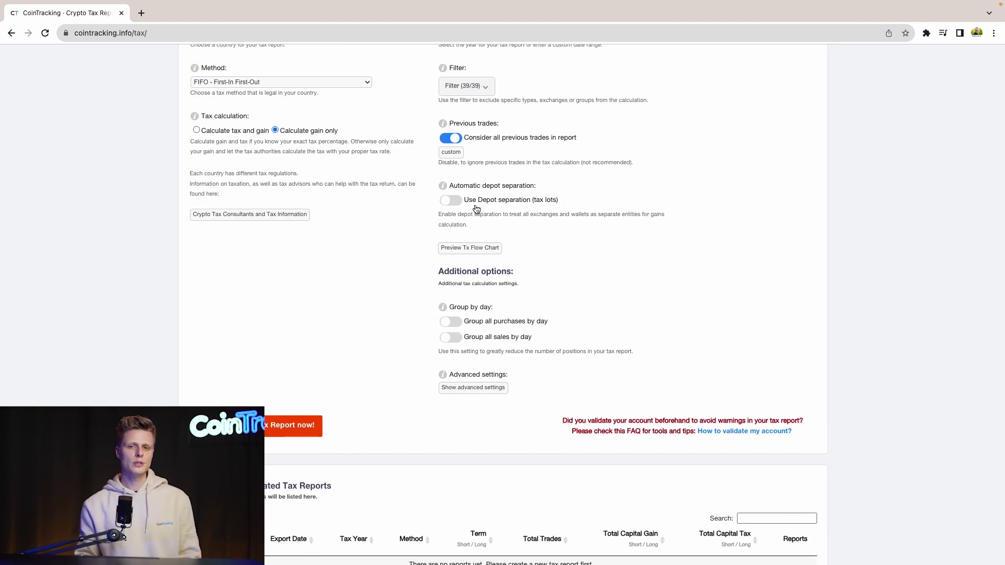
scroll(427, 179, down, 2)
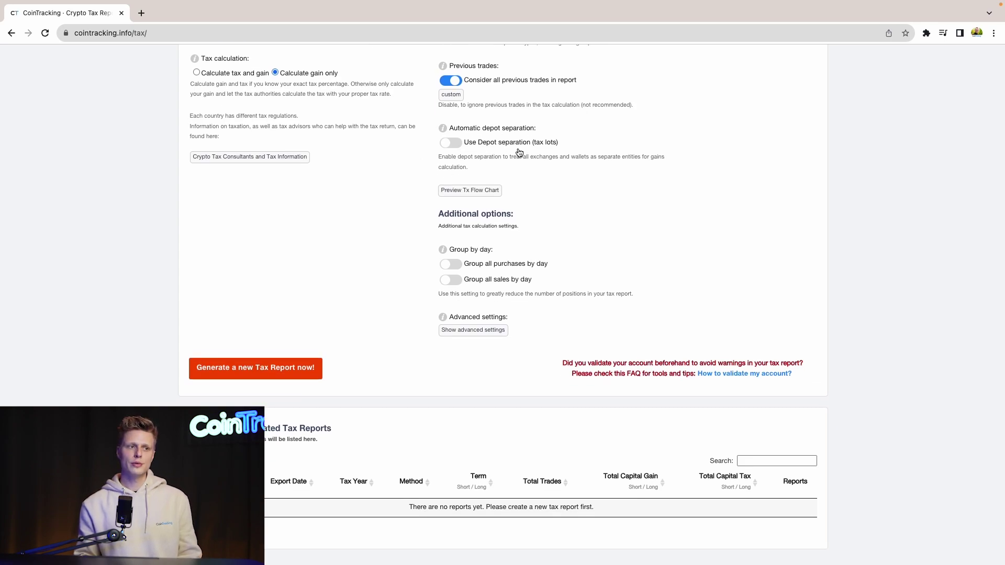
scroll(423, 188, down, 2)
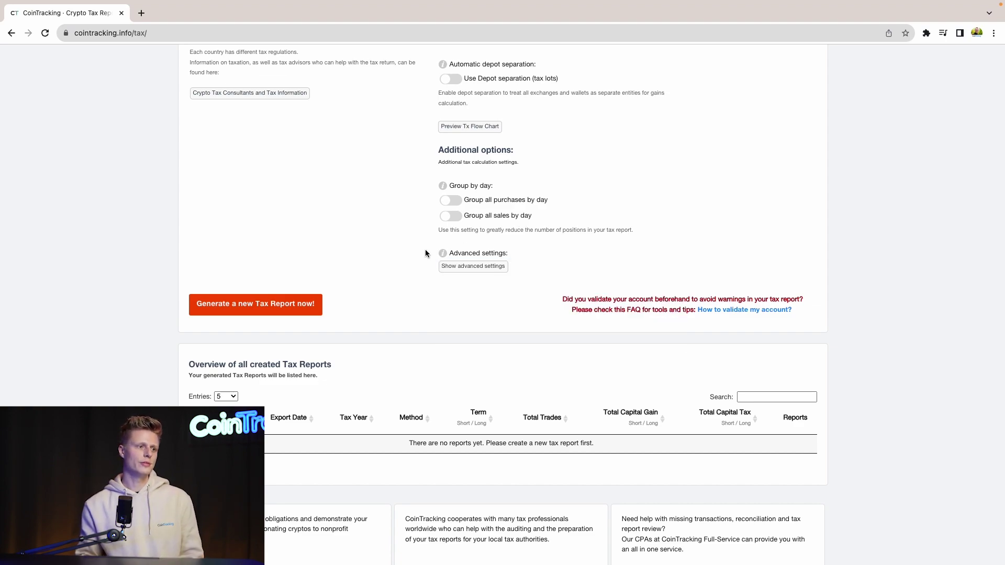
scroll(325, 276, down, 1)
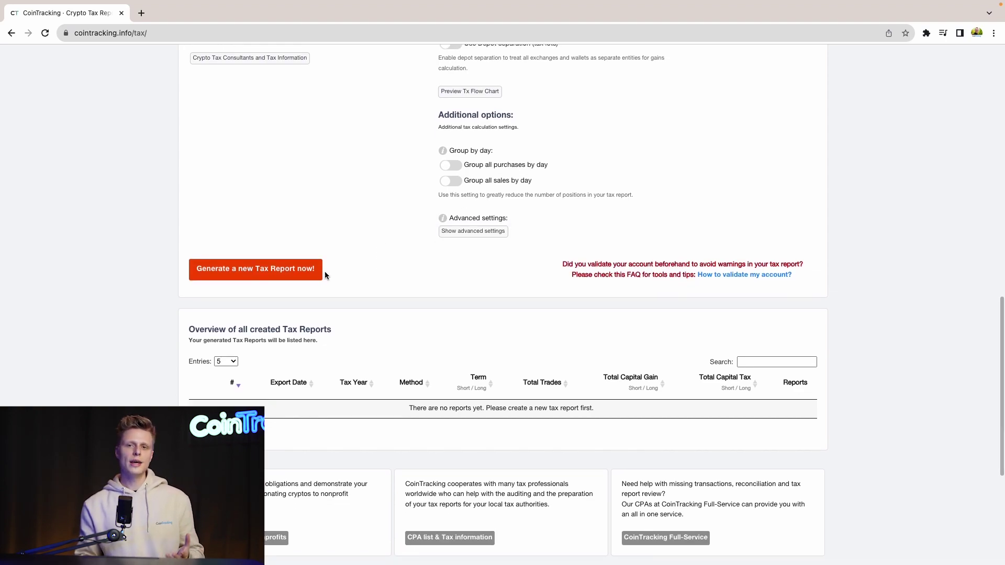
Generate the new 2023 FIFO tax report and scroll to the Overview of all created Tax Reports
click(223, 277)
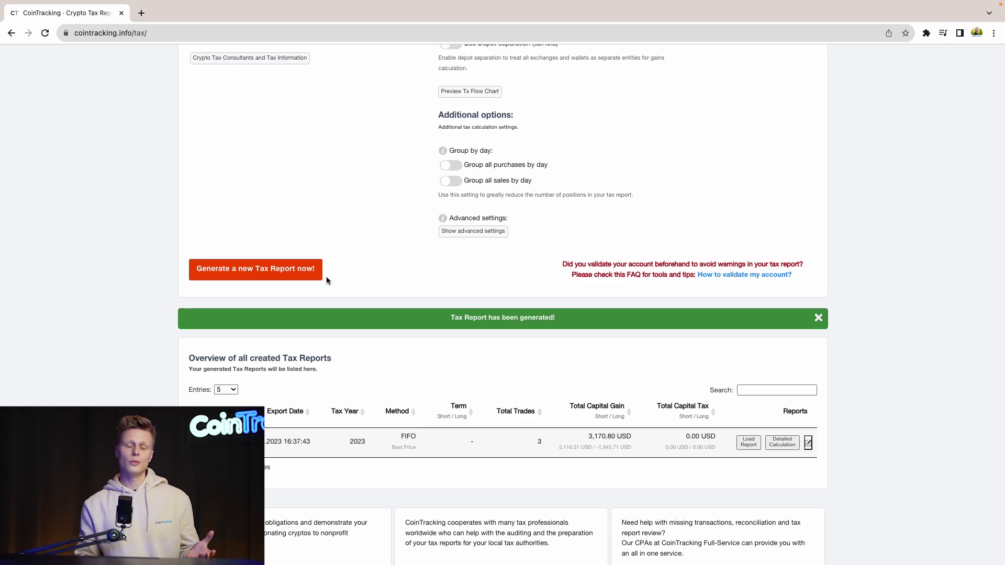
scroll(470, 367, down, 5)
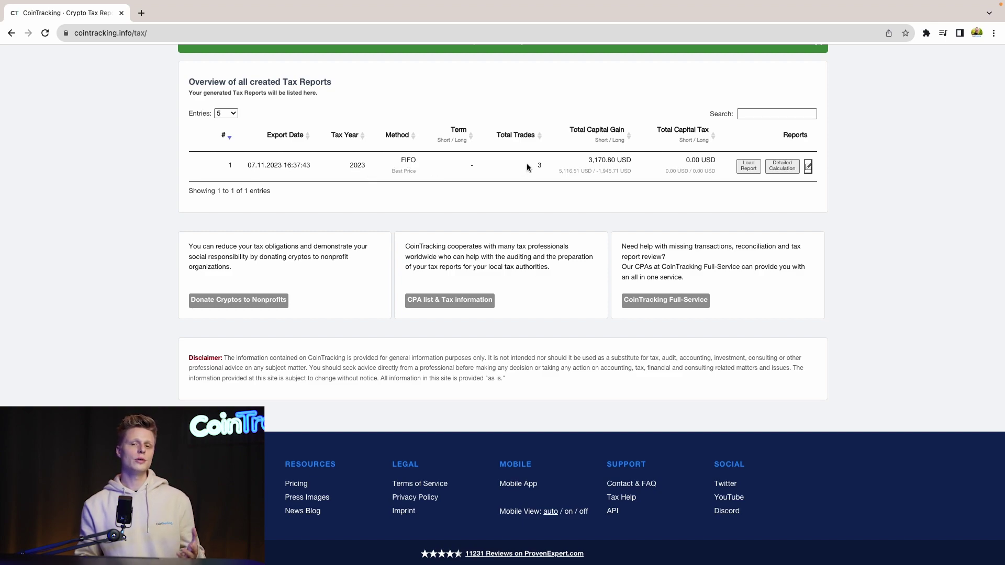
Load Tax Report #1 (01.01.2023–31.12.2023) and scroll through its summary, capital gains, income and closing position tables
click(748, 168)
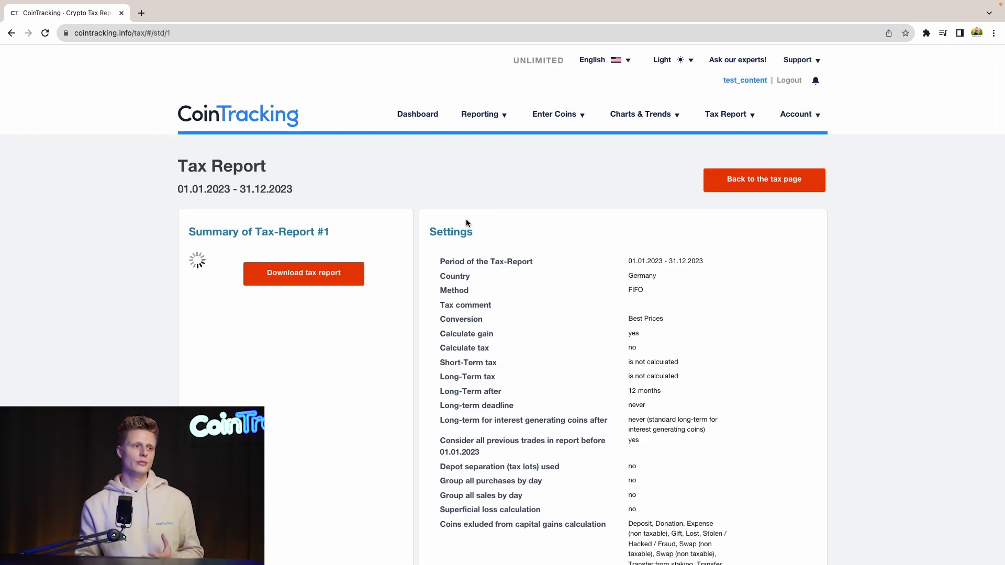
scroll(466, 222, down, 2)
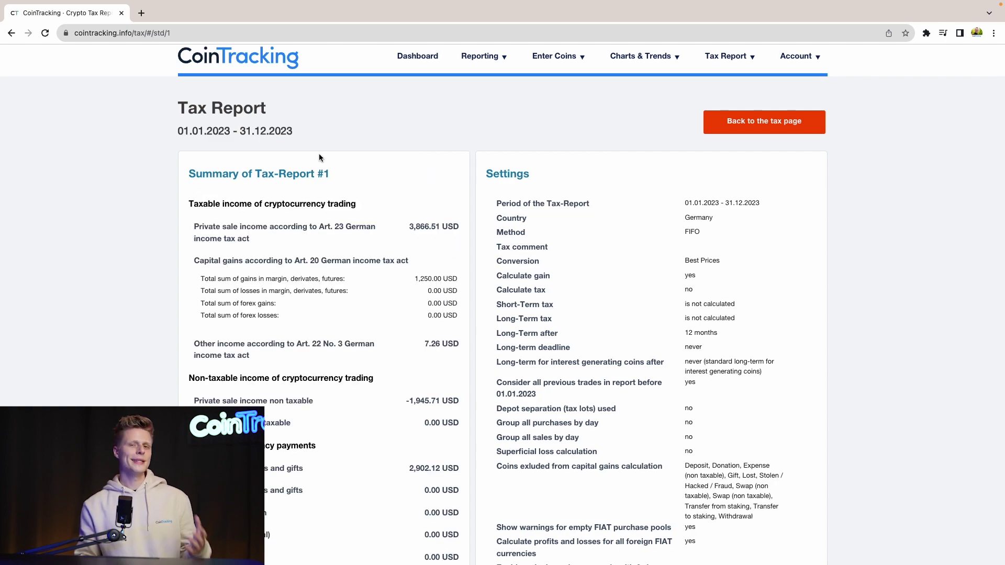
scroll(319, 155, down, 2)
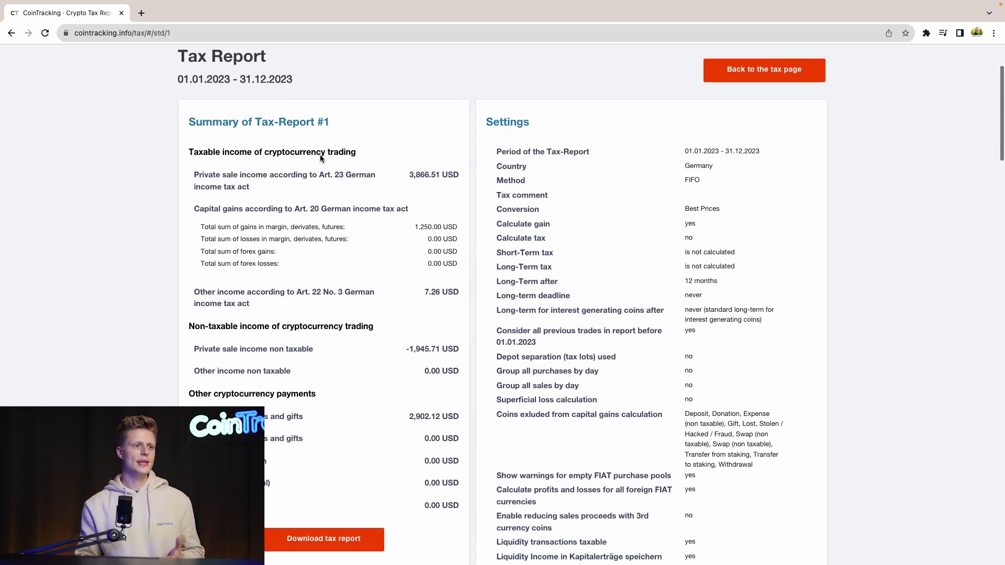
scroll(373, 269, down, 2)
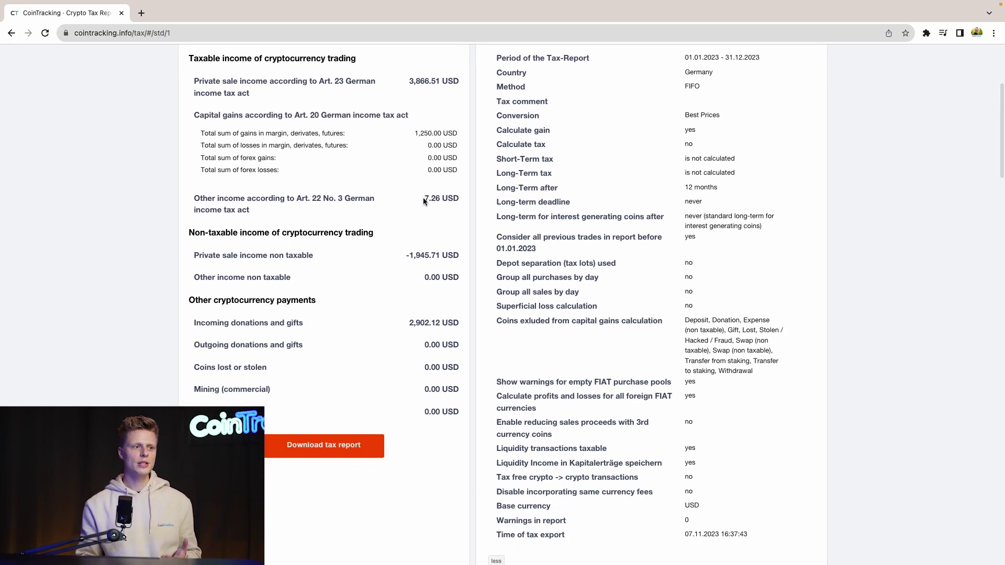
scroll(417, 196, down, 1)
scroll(416, 196, down, 10)
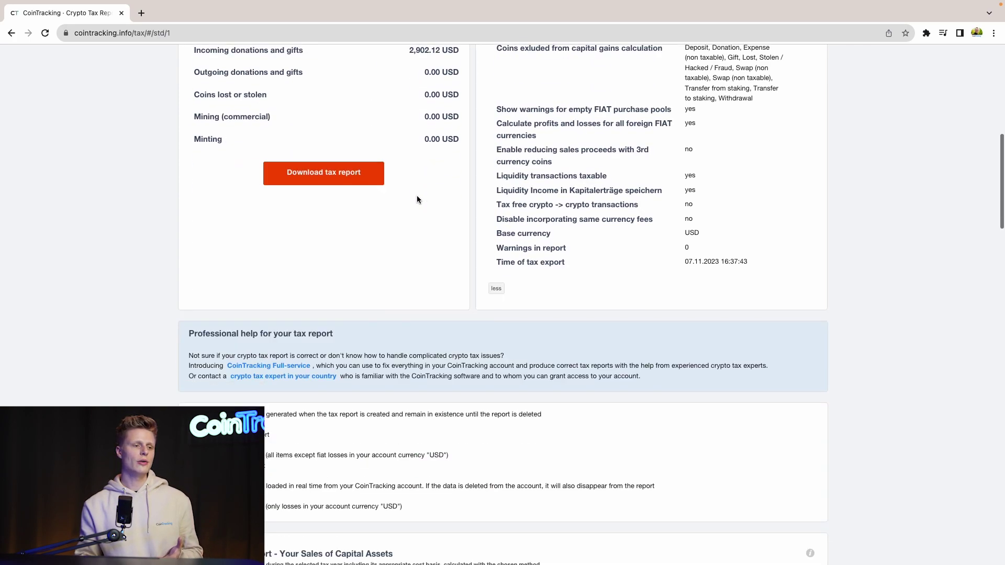
scroll(417, 196, down, 5)
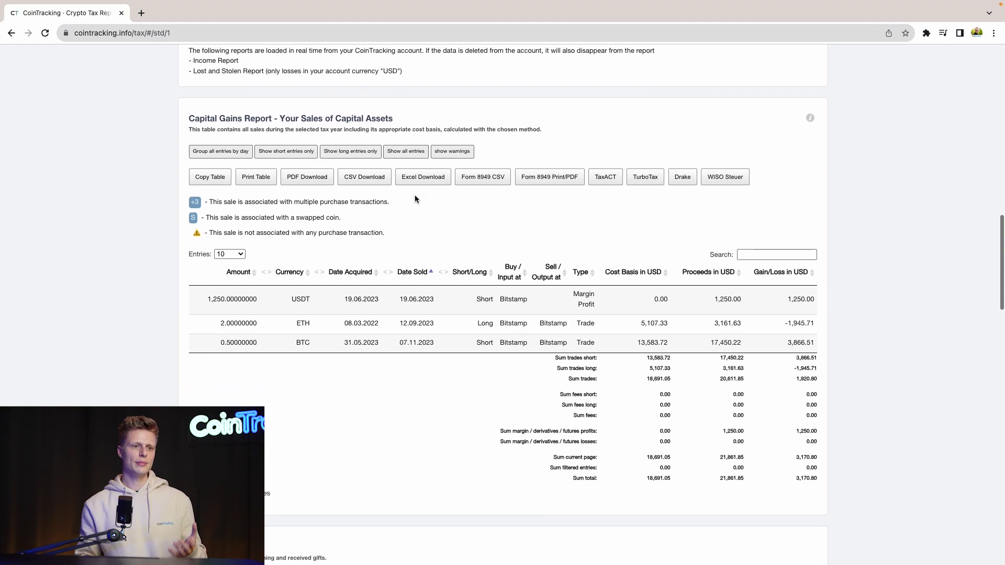
scroll(416, 197, down, 1)
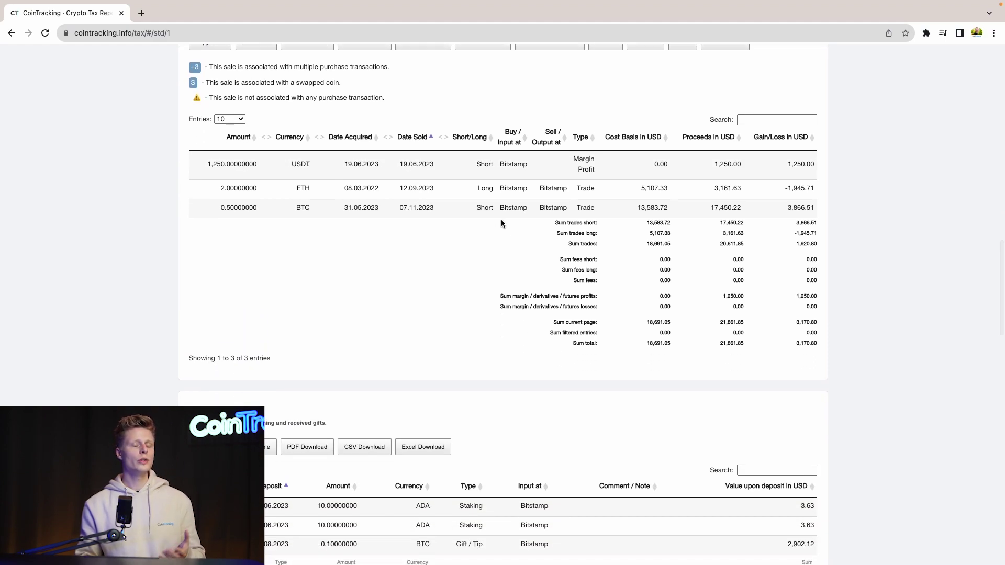
scroll(490, 217, down, 5)
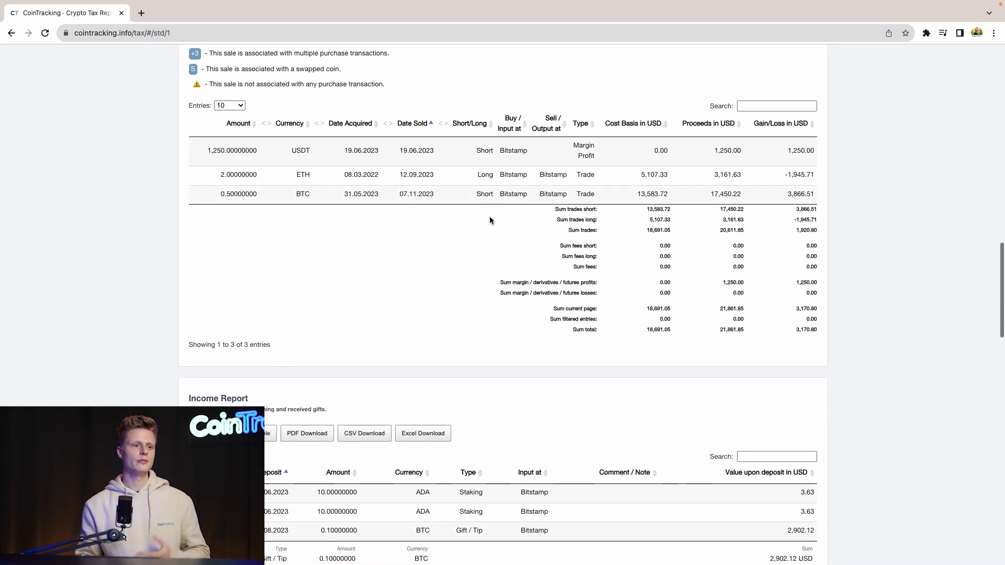
scroll(269, 187, down, 8)
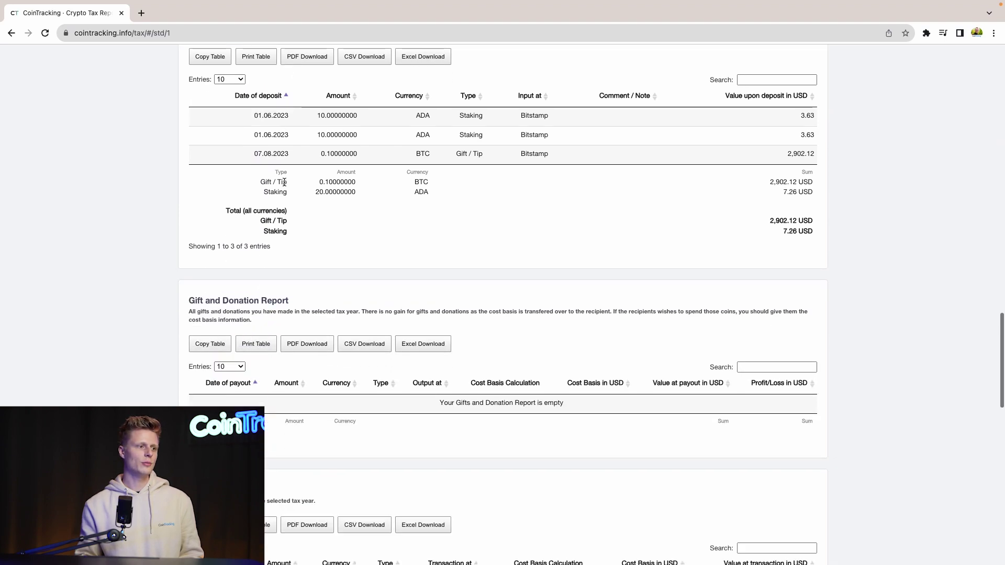
scroll(253, 193, down, 6)
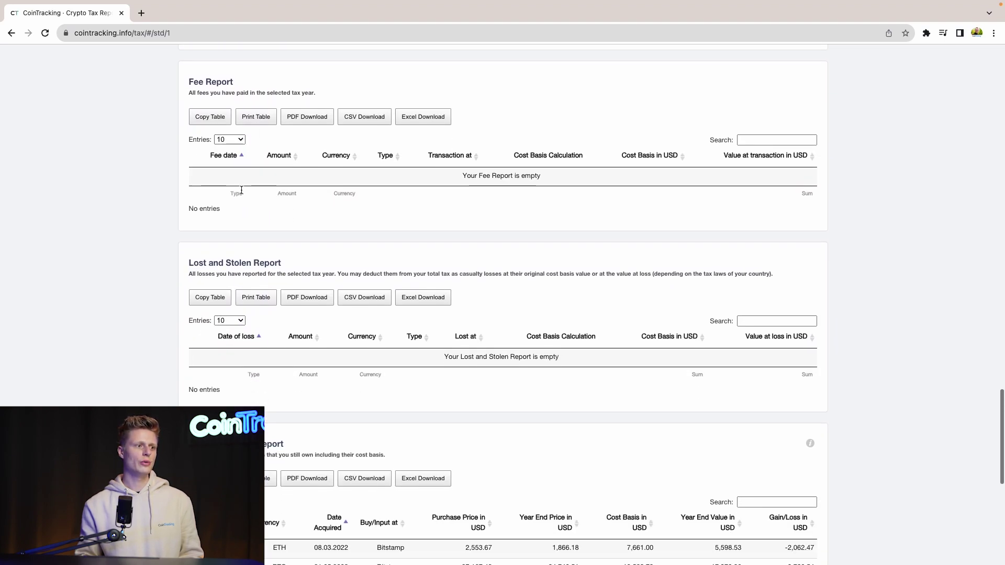
scroll(276, 212, down, 5)
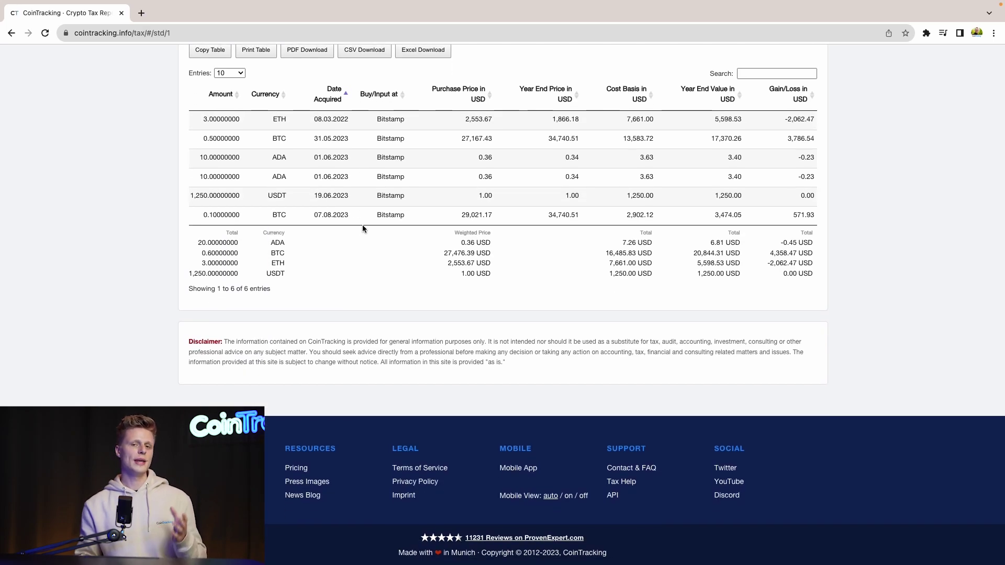
scroll(362, 224, up, 20)
scroll(363, 224, down, 10)
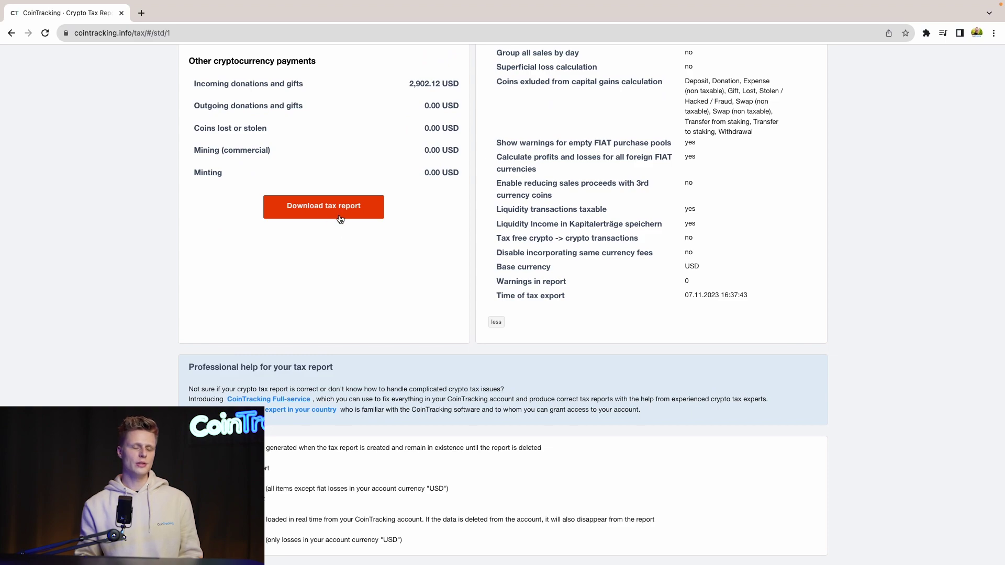
Open the Download tax report dialog offering PDF and Excel downloads
click(340, 218)
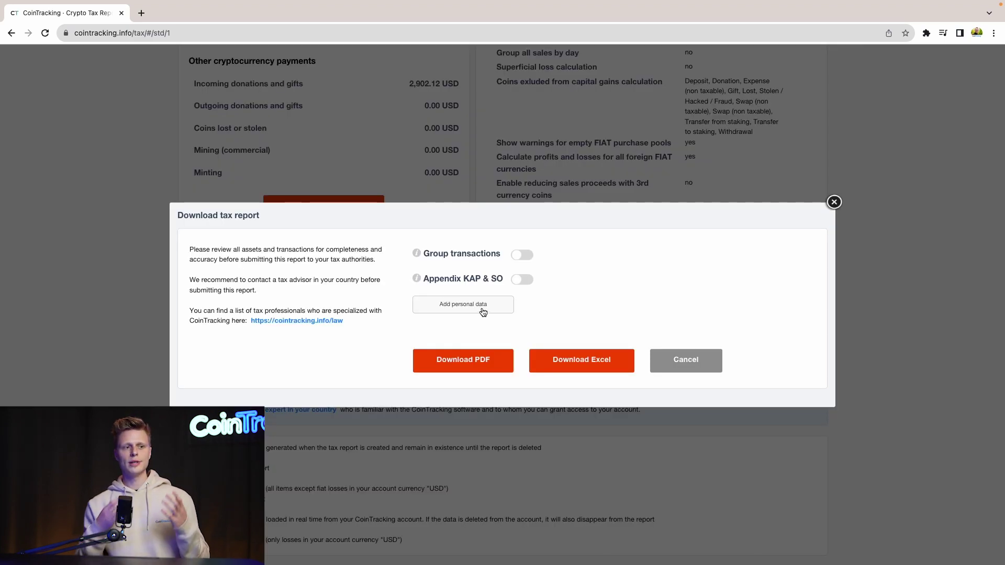